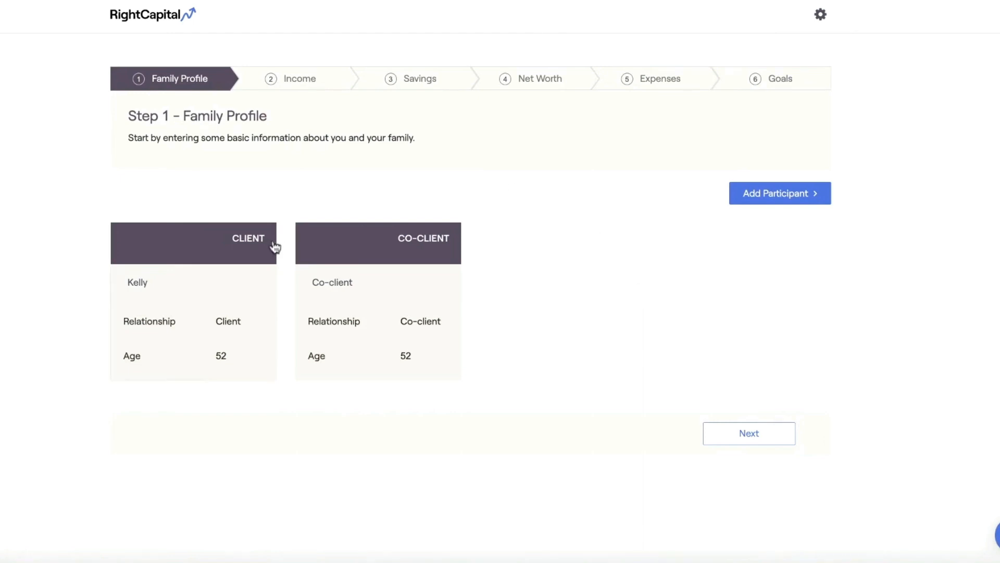
Update the client's date of birth in the family profile and save the entry.
{"action": "left_click", "coordinate": [190, 292]}
{"action": "left_click", "coordinate": [231, 472]}
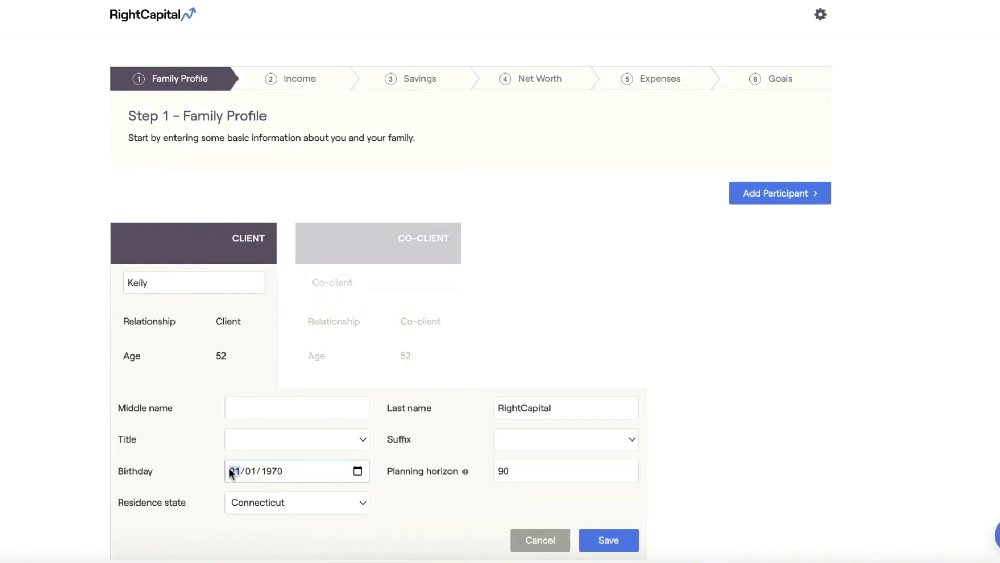
{"action": "type", "text": "11/17/1988"}
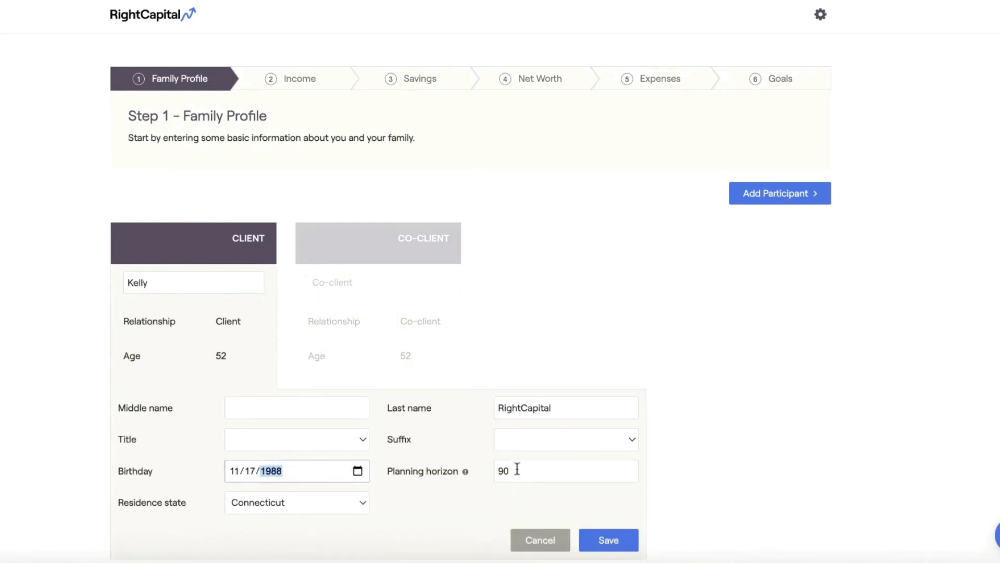
{"action": "left_click", "coordinate": [606, 541]}
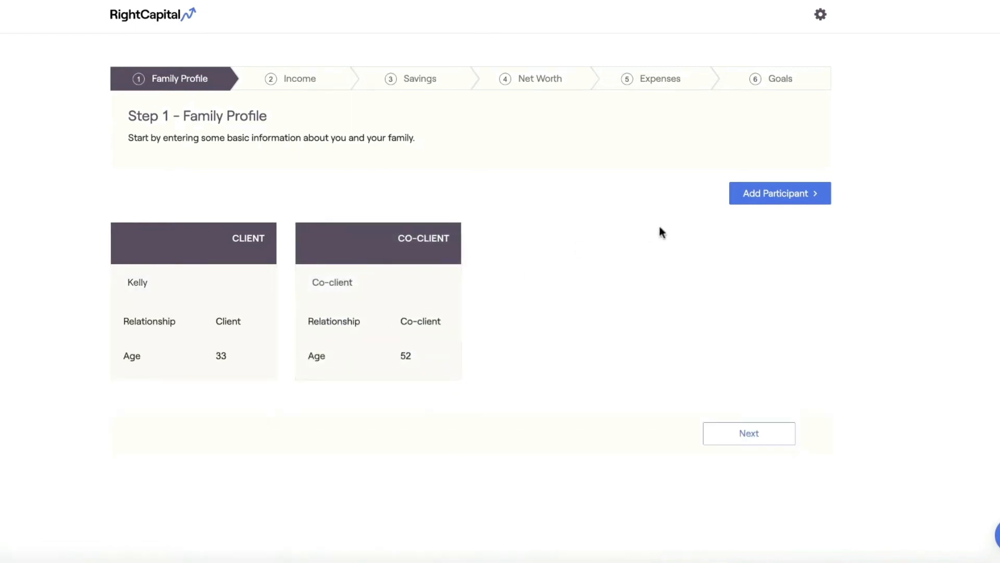
Add a child participant, enter the child's first name and year of birth, and save the entry.
{"action": "left_click", "coordinate": [756, 192]}
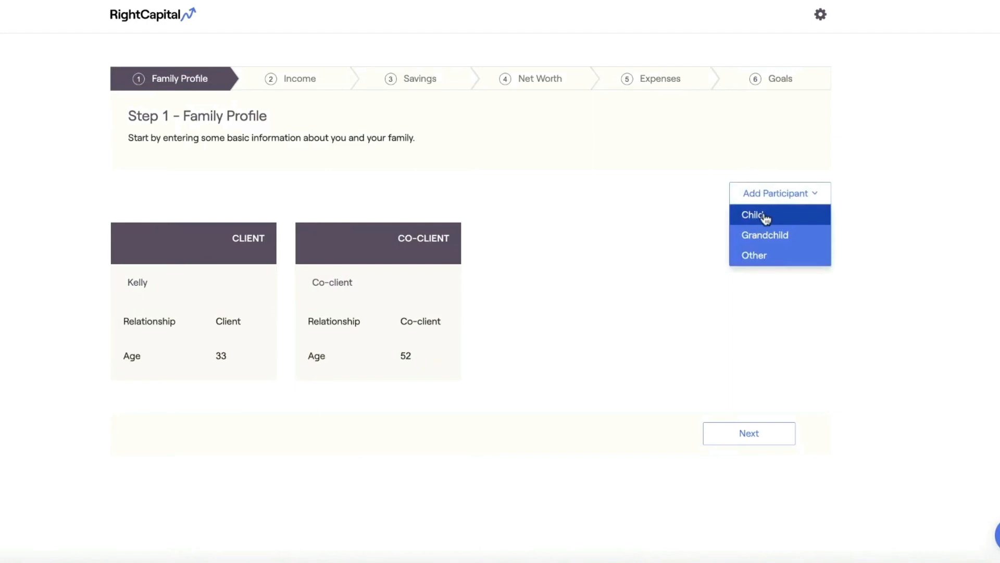
{"action": "left_click", "coordinate": [765, 216]}
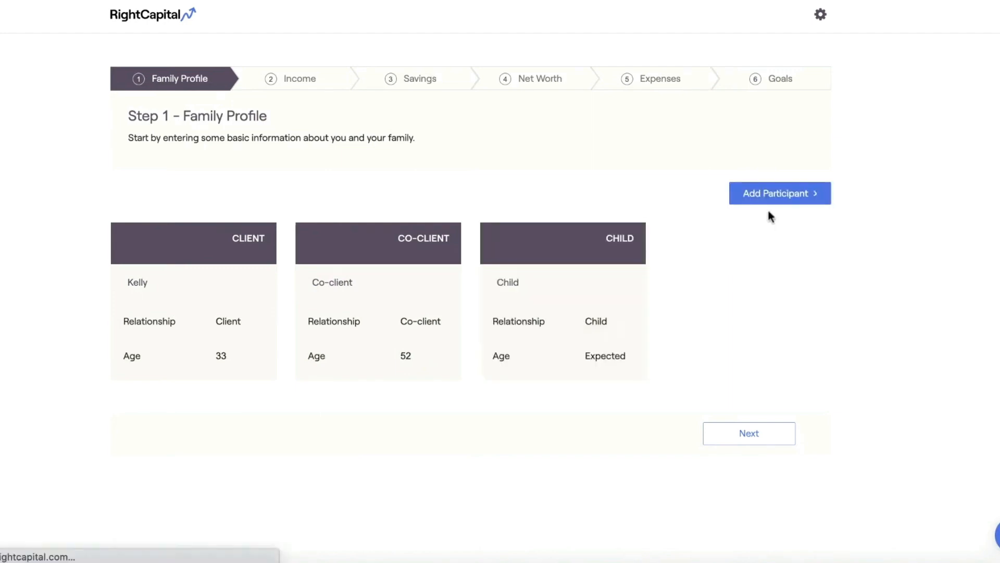
{"action": "left_click", "coordinate": [574, 281]}
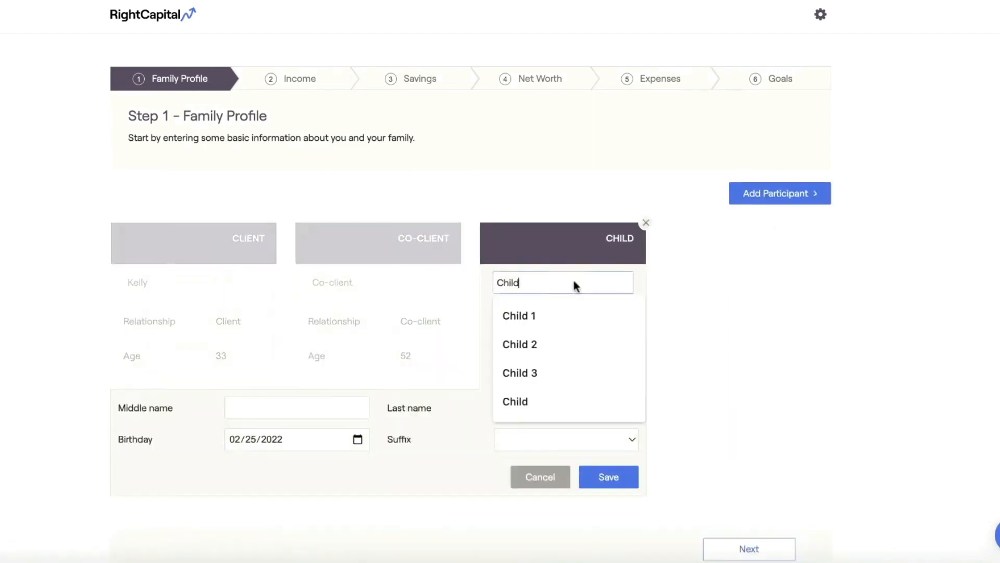
{"action": "key", "text": "ctrl+a"}
{"action": "type", "text": "Charlie"}
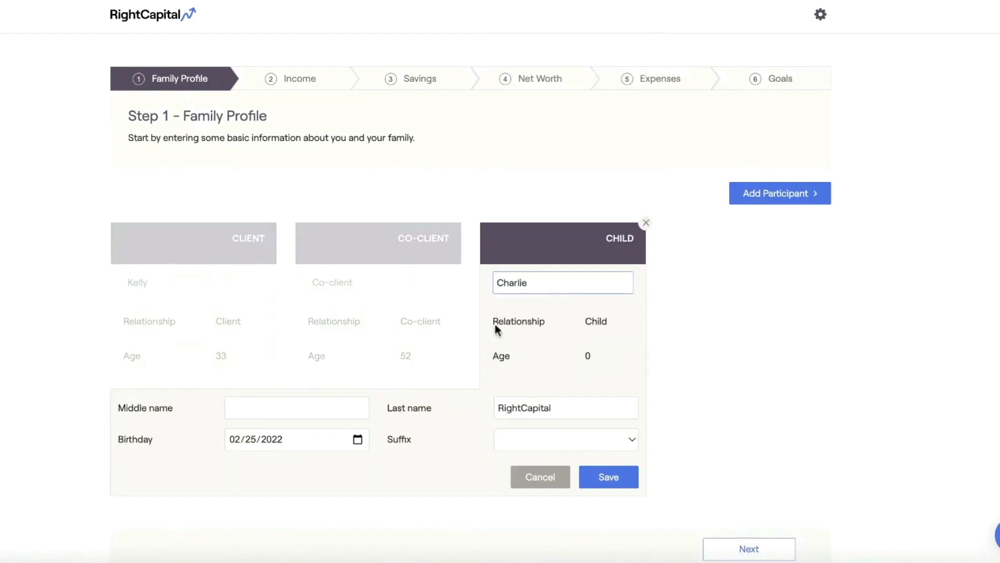
{"action": "left_click", "coordinate": [409, 436]}
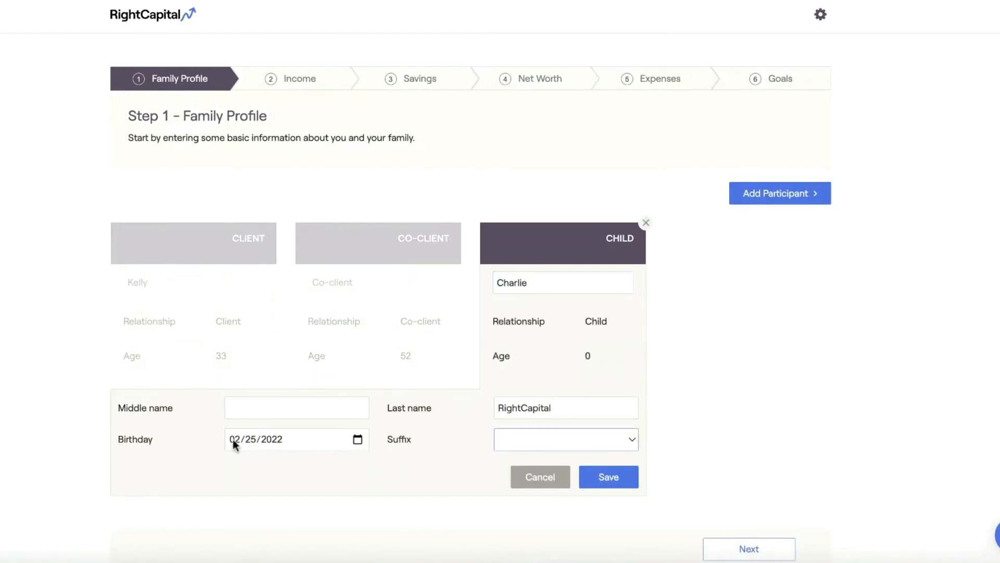
{"action": "left_click", "coordinate": [267, 441]}
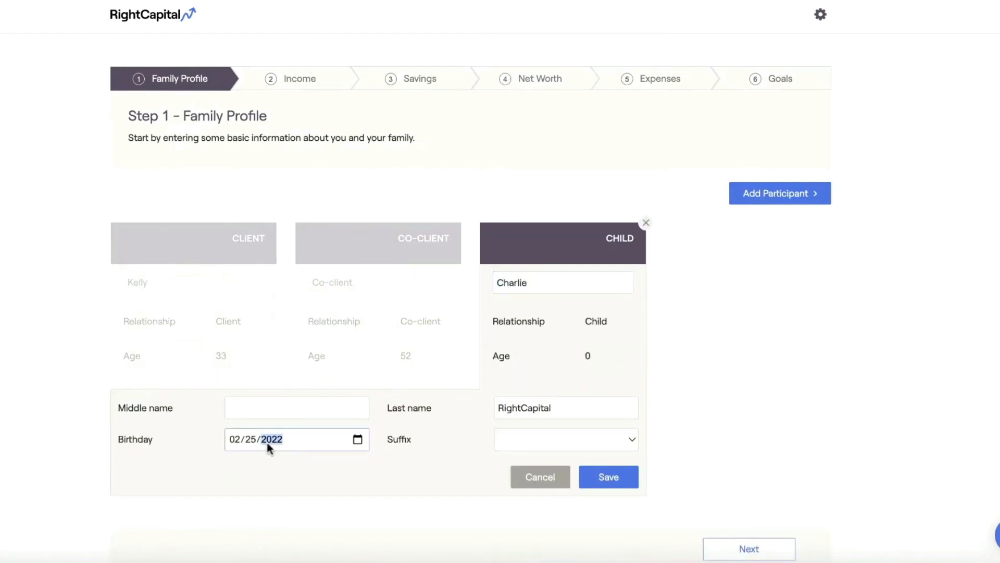
{"action": "type", "text": "2008"}
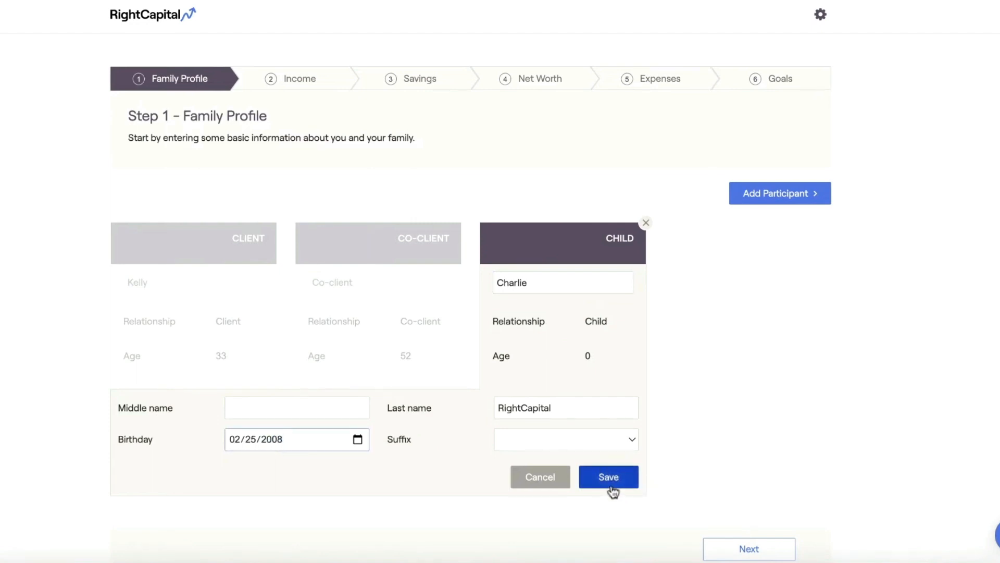
{"action": "left_click", "coordinate": [612, 487]}
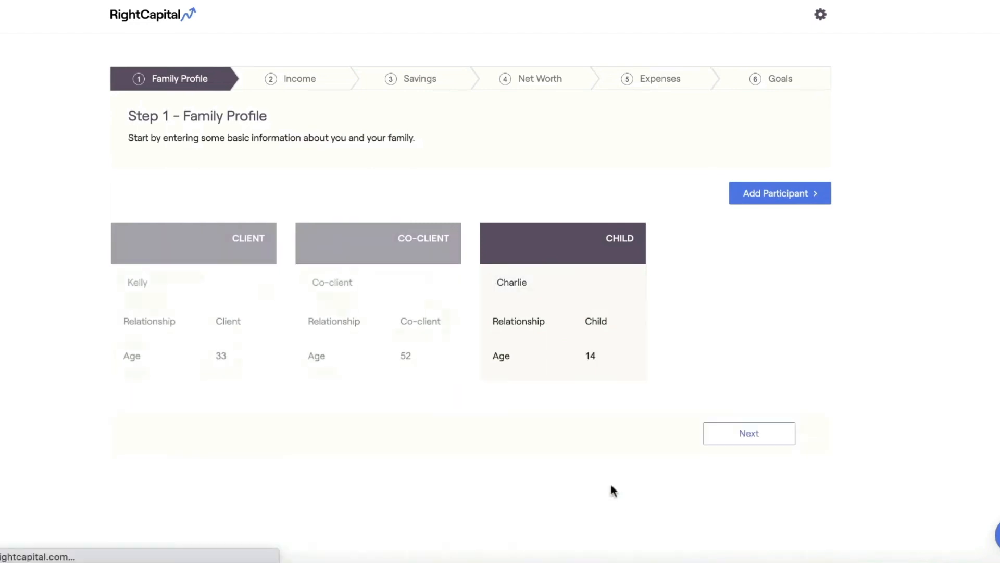
Enter the co-client's first name, update their year of birth, and save the entry.
{"action": "left_click", "coordinate": [400, 350]}
{"action": "left_click", "coordinate": [387, 283]}
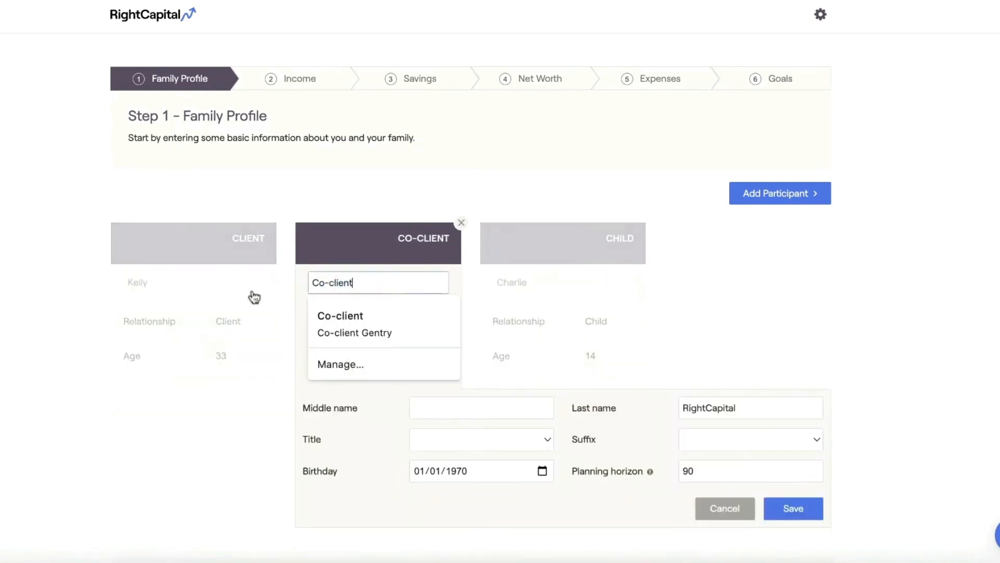
{"action": "triple_click", "coordinate": [351, 283]}
{"action": "type", "text": "Adam"}
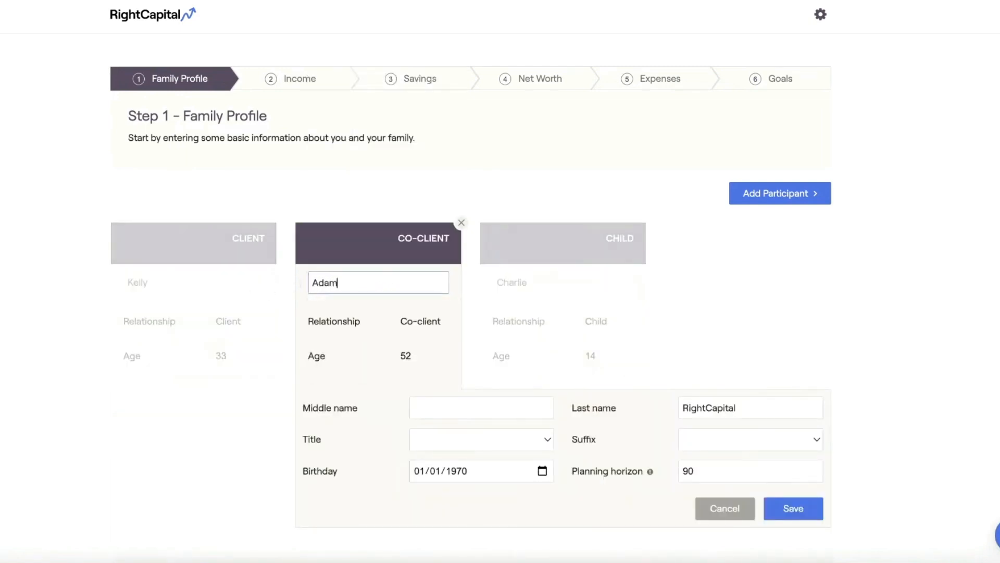
{"action": "left_click", "coordinate": [454, 471]}
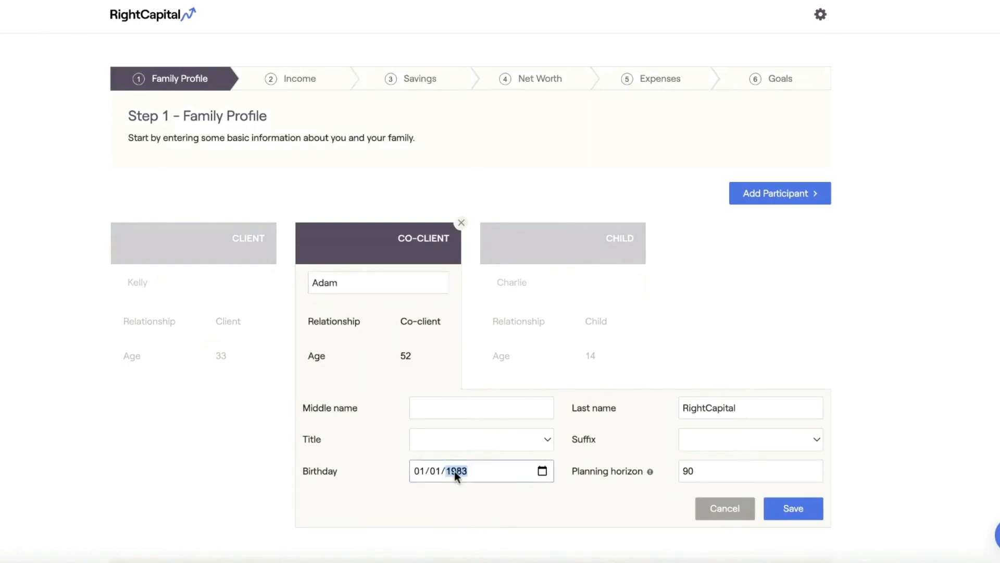
{"action": "left_click", "coordinate": [794, 508]}
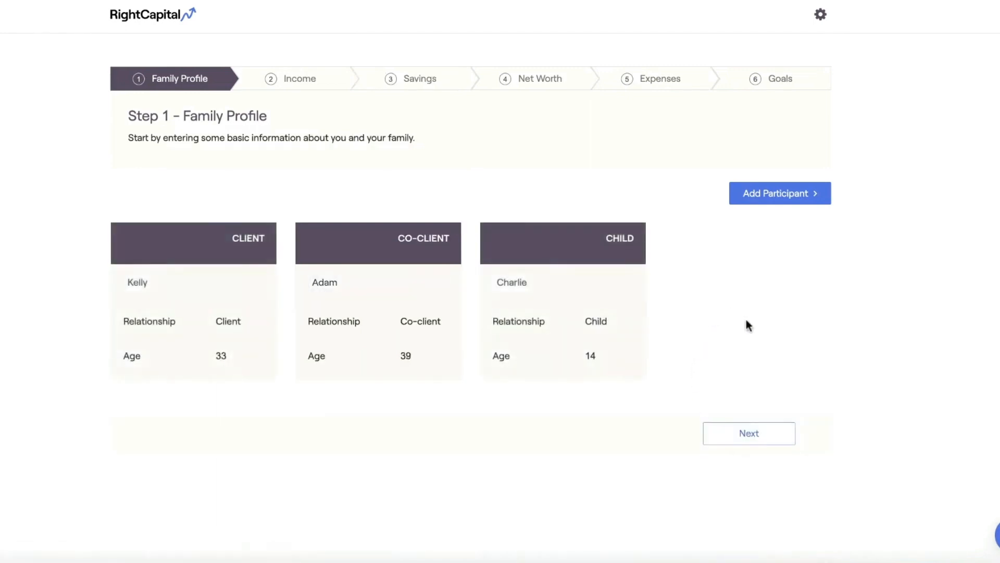
Proceed to the income step and save the client's annual salary as $110,000.
{"action": "left_click", "coordinate": [749, 433]}
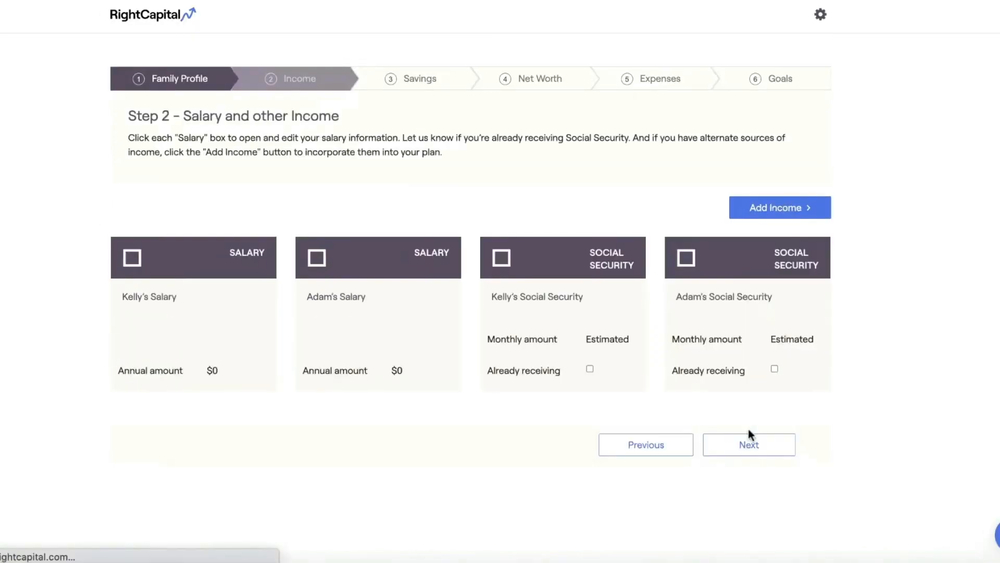
{"action": "left_click", "coordinate": [253, 339]}
{"action": "left_click", "coordinate": [255, 370]}
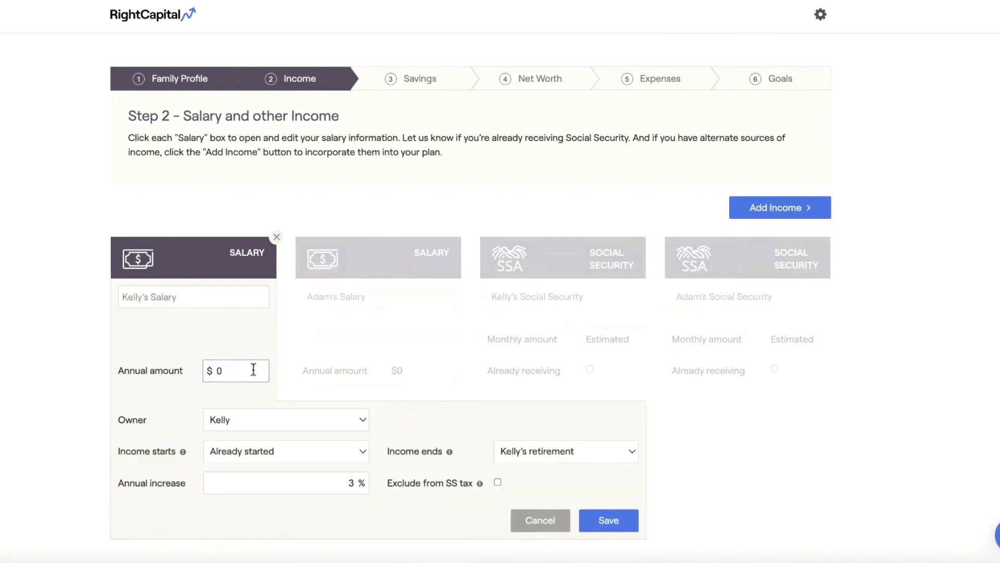
{"action": "type", "text": "110,000"}
{"action": "left_click", "coordinate": [603, 522]}
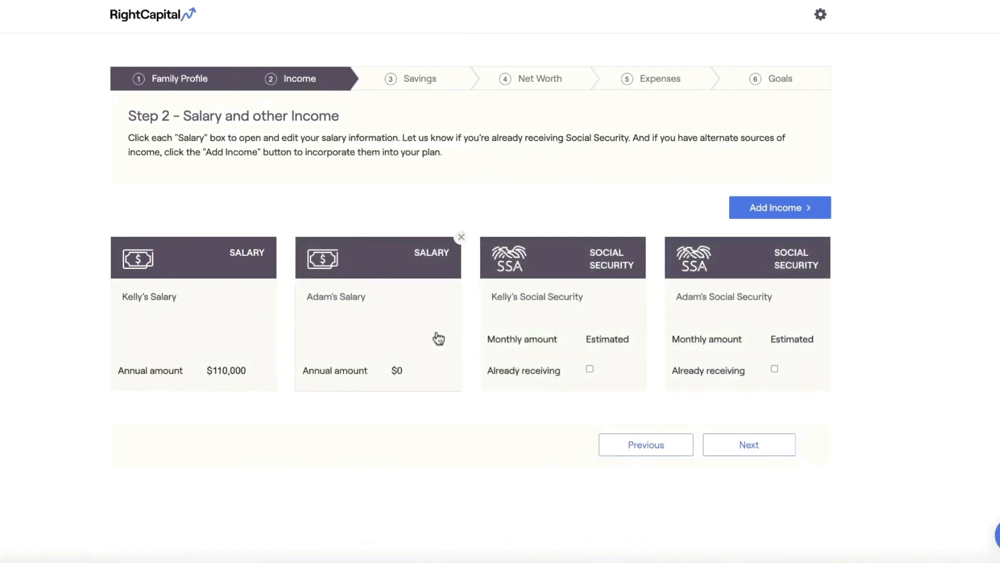
Set the co-client's annual salary to $70,000 and save it.
{"action": "left_click", "coordinate": [441, 339]}
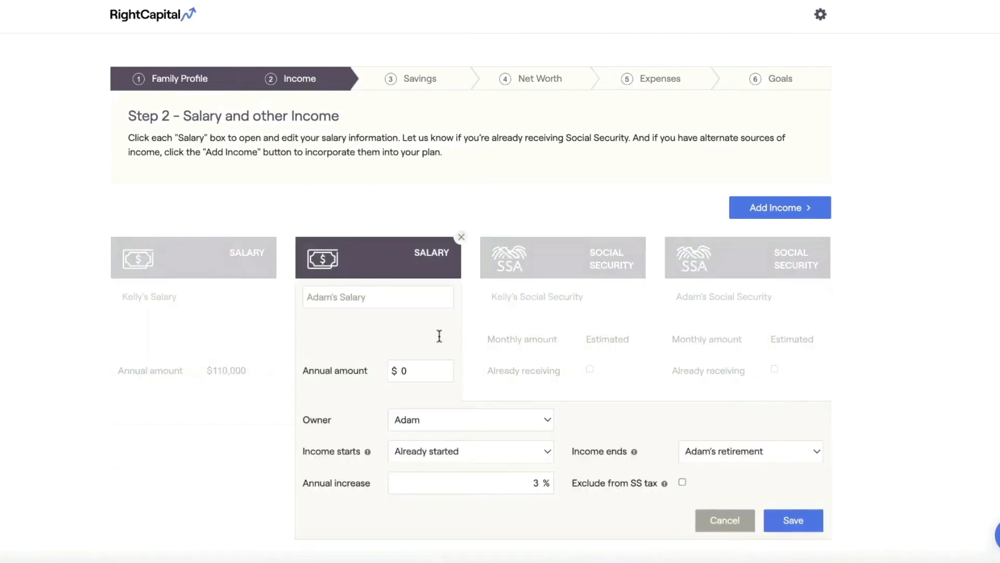
{"action": "left_click", "coordinate": [430, 375]}
{"action": "key", "text": "BackSpace"}
{"action": "type", "text": "70,000"}
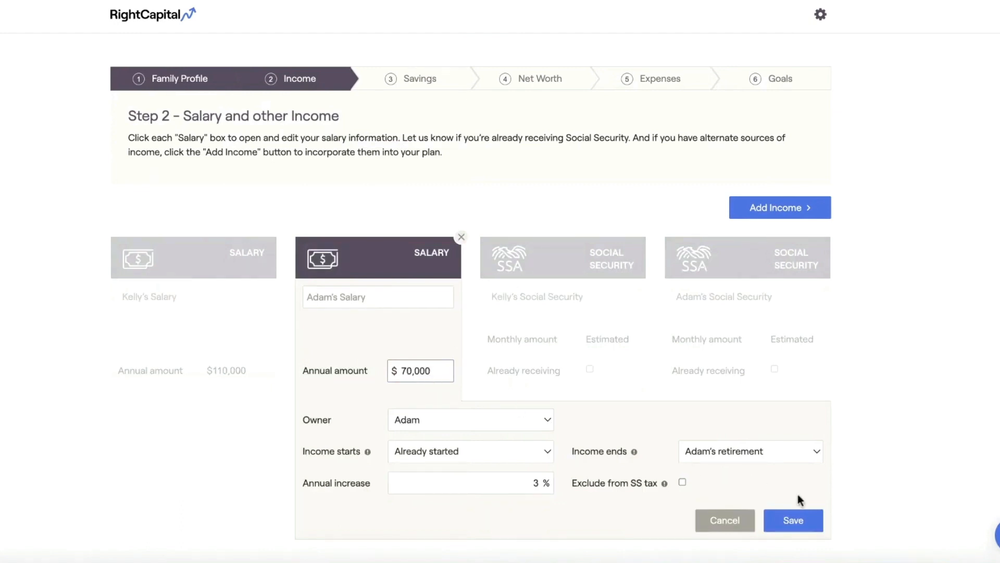
{"action": "left_click", "coordinate": [799, 531]}
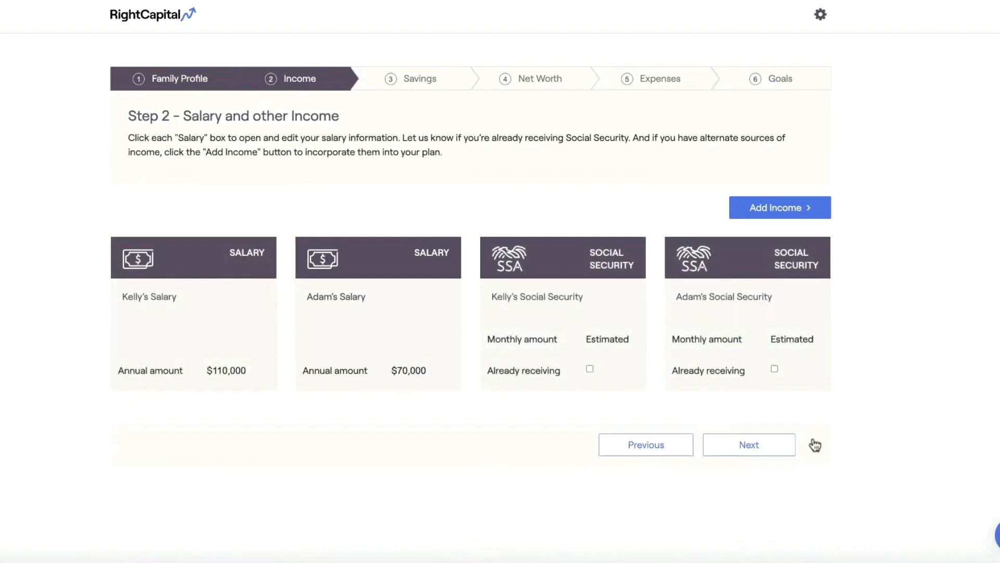
Try the full retirement benefit basis and the already receiving option for the client's Social Security, and discard the changes.
{"action": "left_click", "coordinate": [630, 315]}
{"action": "scroll", "coordinate": [580, 384], "scroll_direction": "down", "scroll_amount": 2}
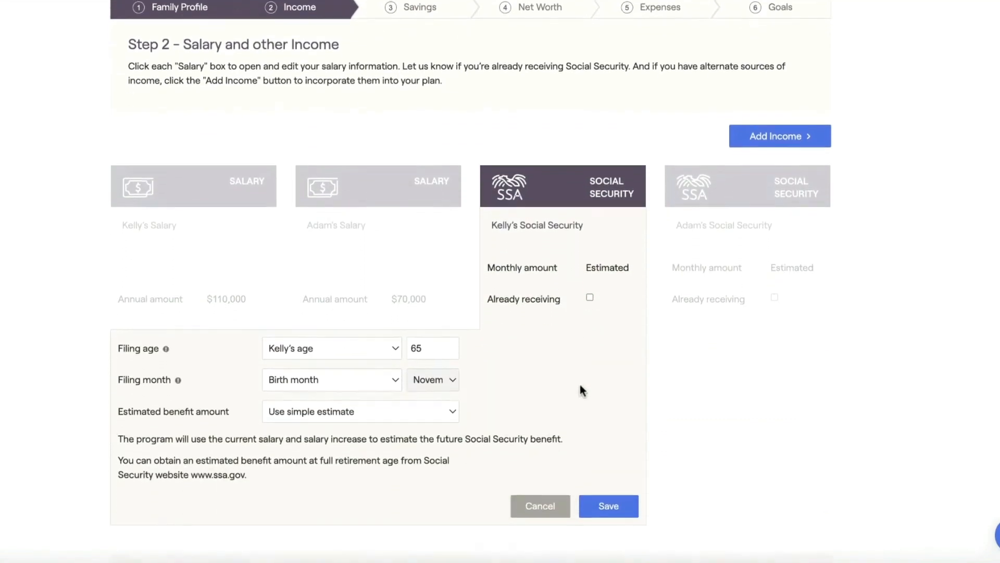
{"action": "left_click", "coordinate": [451, 411]}
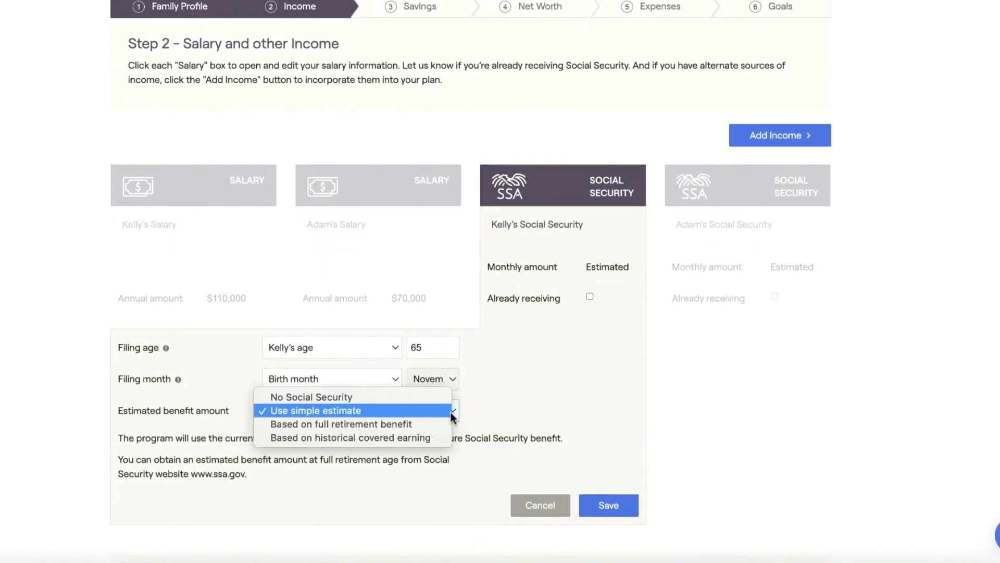
{"action": "left_click", "coordinate": [441, 424]}
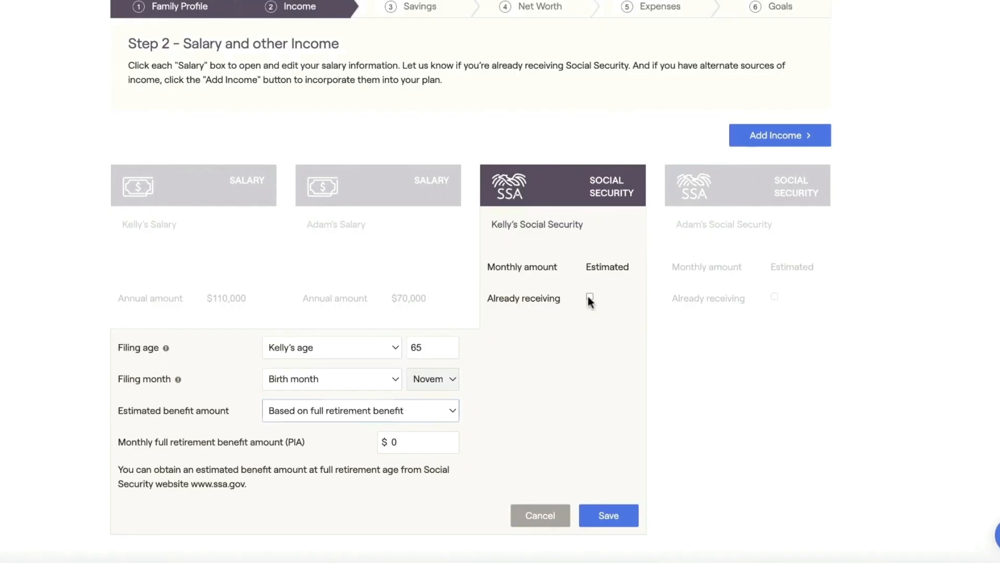
{"action": "left_click", "coordinate": [589, 297]}
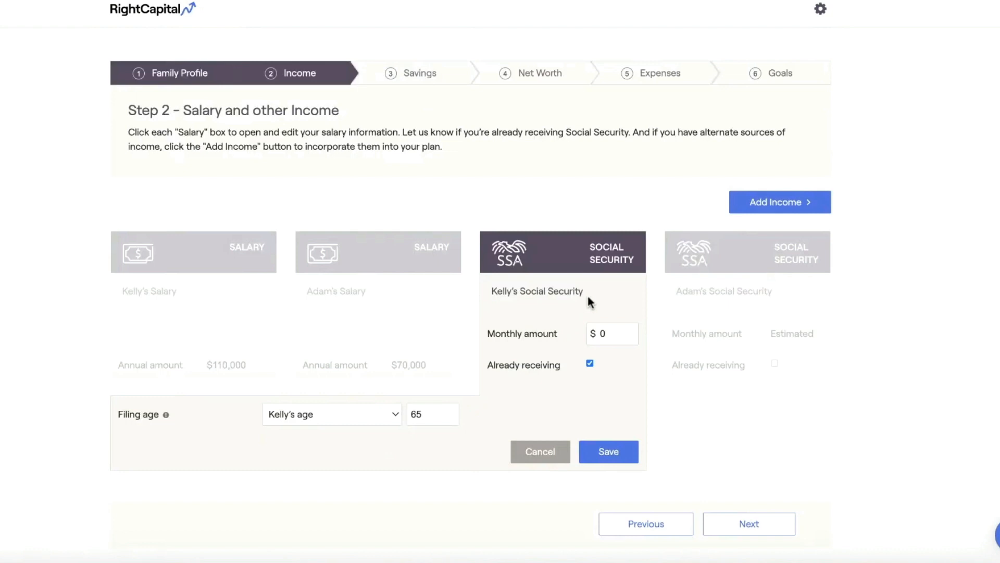
{"action": "left_click", "coordinate": [613, 326]}
{"action": "left_click", "coordinate": [536, 451]}
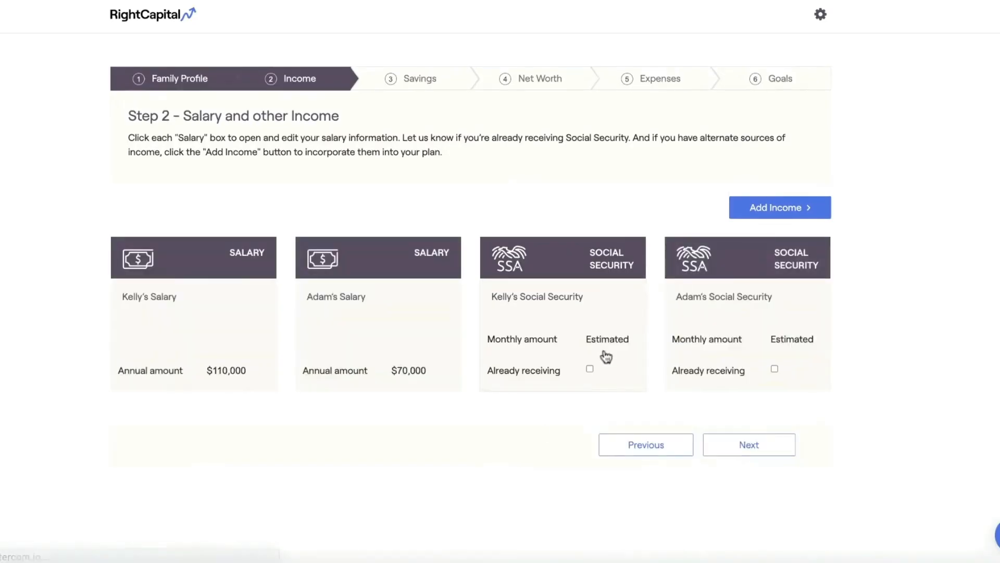
Add a pension income for the client named "Pension Placeholder!" and save it.
{"action": "left_click", "coordinate": [752, 207]}
{"action": "mouse_move", "coordinate": [805, 328]}
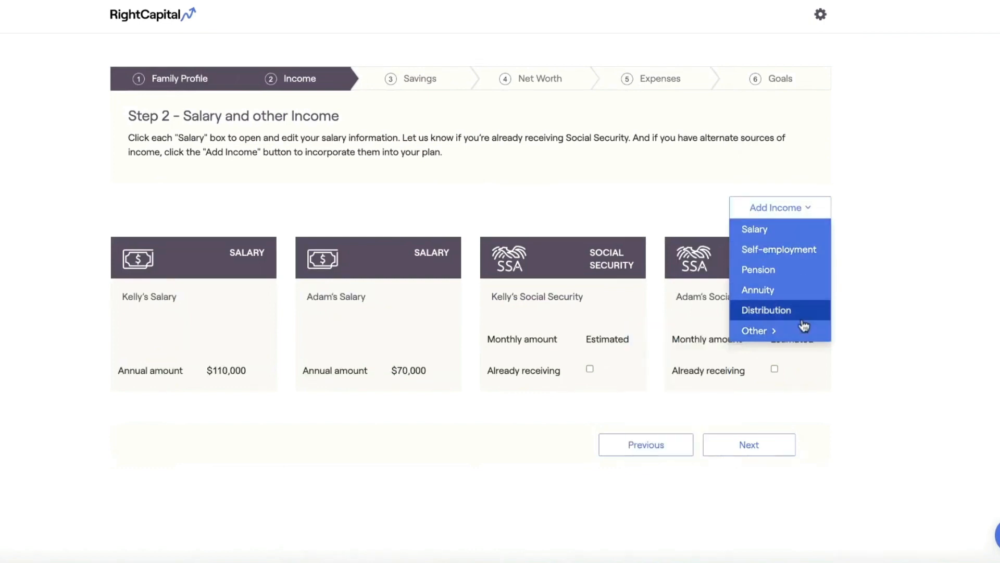
{"action": "left_click", "coordinate": [781, 281]}
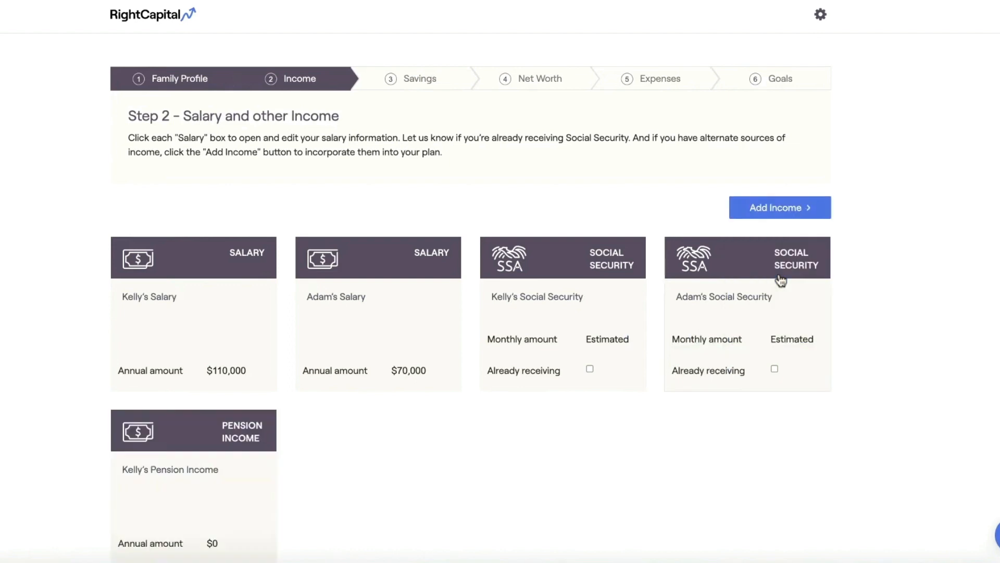
{"action": "scroll", "coordinate": [487, 395], "scroll_direction": "down", "scroll_amount": 2}
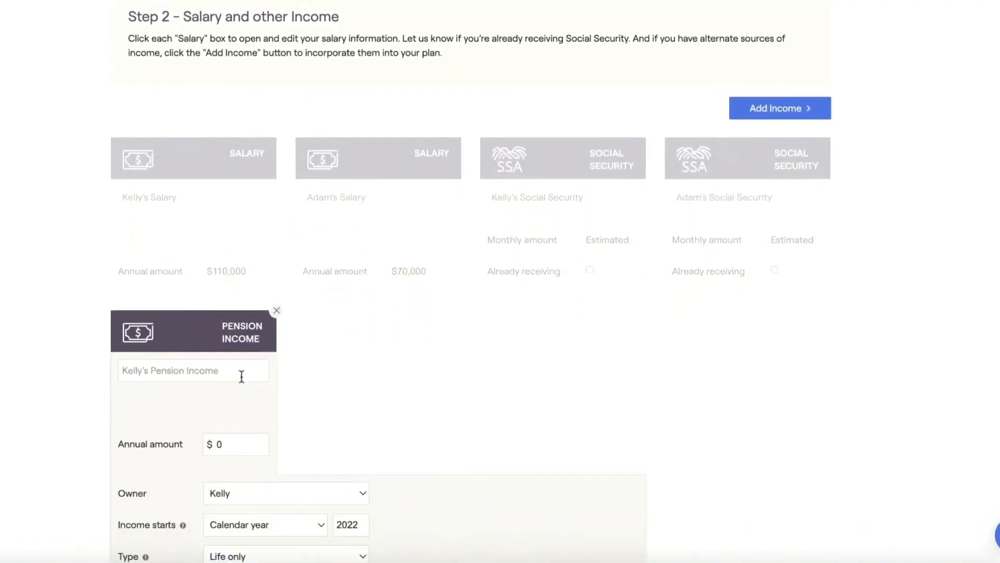
{"action": "left_click", "coordinate": [241, 375]}
{"action": "type", "text": "Pension Placeholder!"}
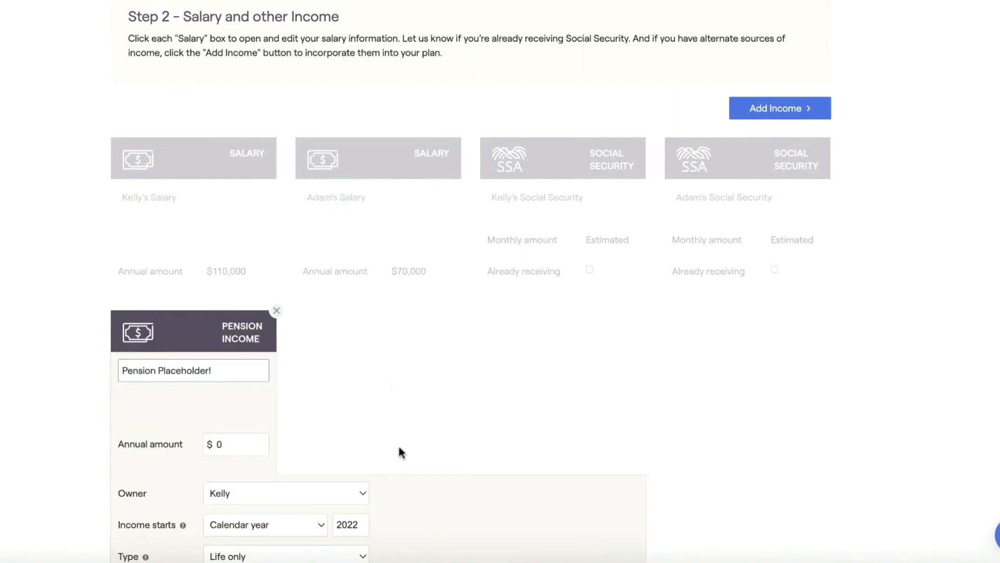
{"action": "scroll", "coordinate": [399, 449], "scroll_direction": "down", "scroll_amount": 5}
{"action": "left_click", "coordinate": [598, 492]}
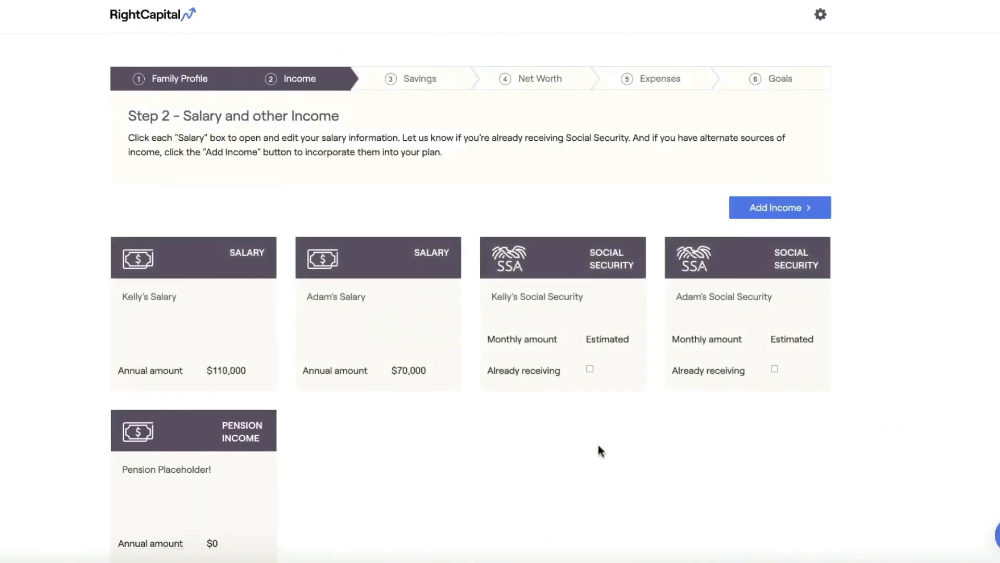
Proceed to the savings step and save the client's 401(k) with Maximum contribution as its target.
{"action": "scroll", "coordinate": [598, 447], "scroll_direction": "down", "scroll_amount": 2}
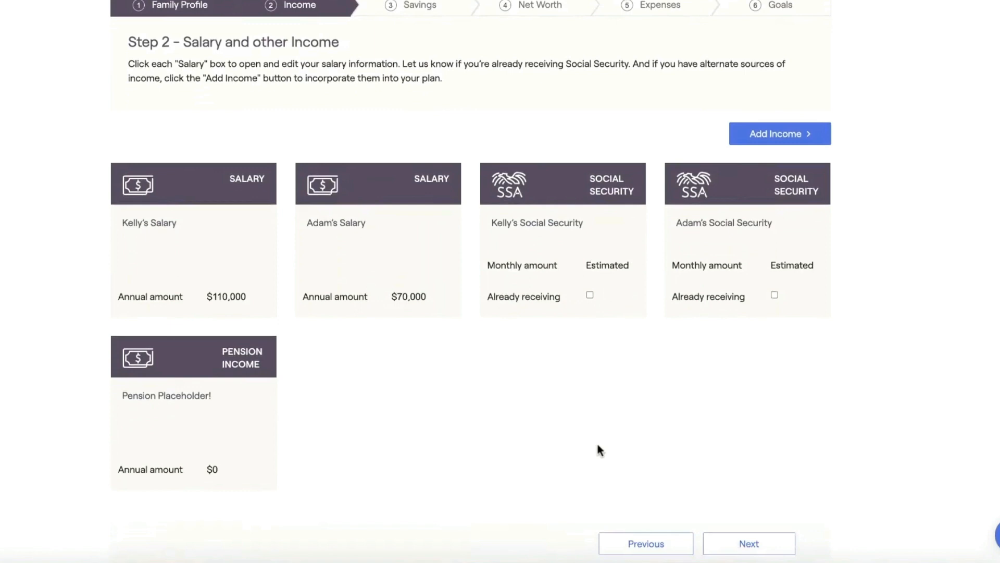
{"action": "scroll", "coordinate": [598, 449], "scroll_direction": "down", "scroll_amount": 1}
{"action": "left_click", "coordinate": [742, 526]}
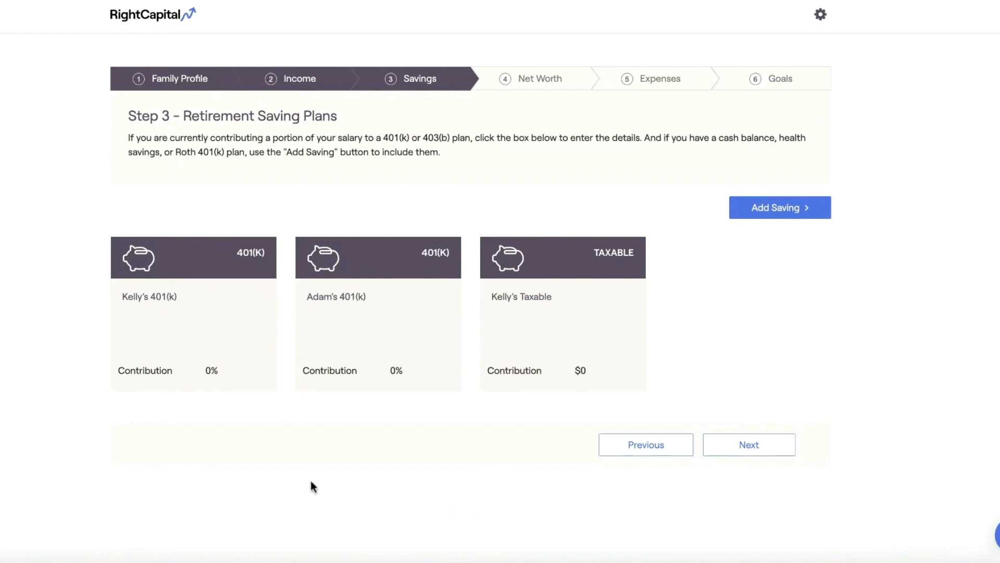
{"action": "left_click", "coordinate": [236, 341]}
{"action": "scroll", "coordinate": [234, 340], "scroll_direction": "down", "scroll_amount": 2}
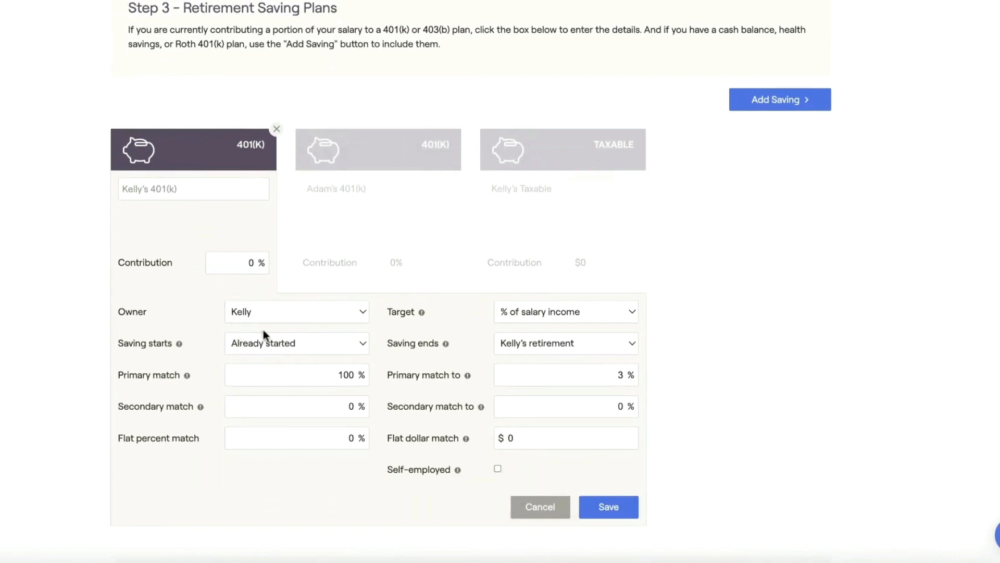
{"action": "left_click", "coordinate": [585, 314]}
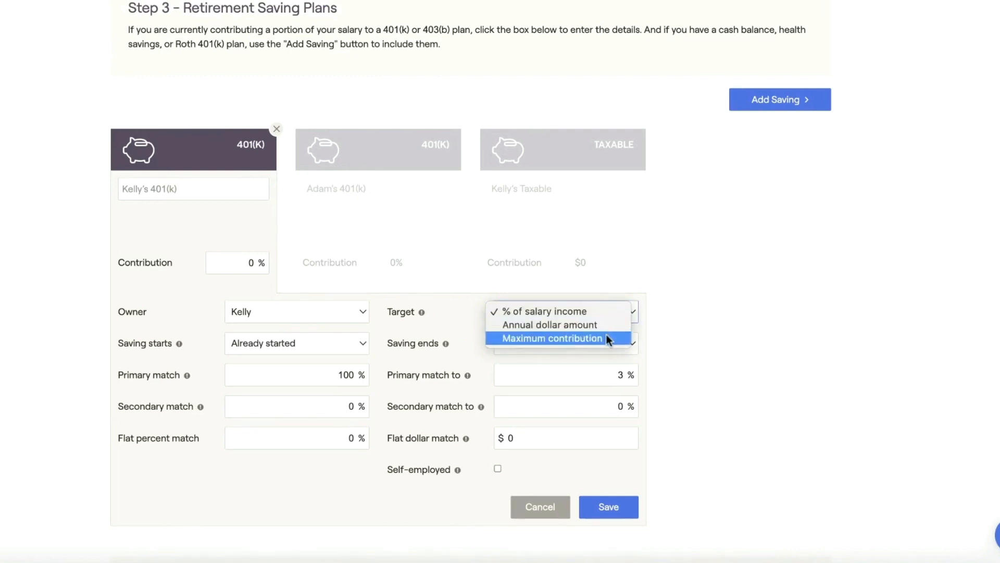
{"action": "left_click", "coordinate": [606, 338]}
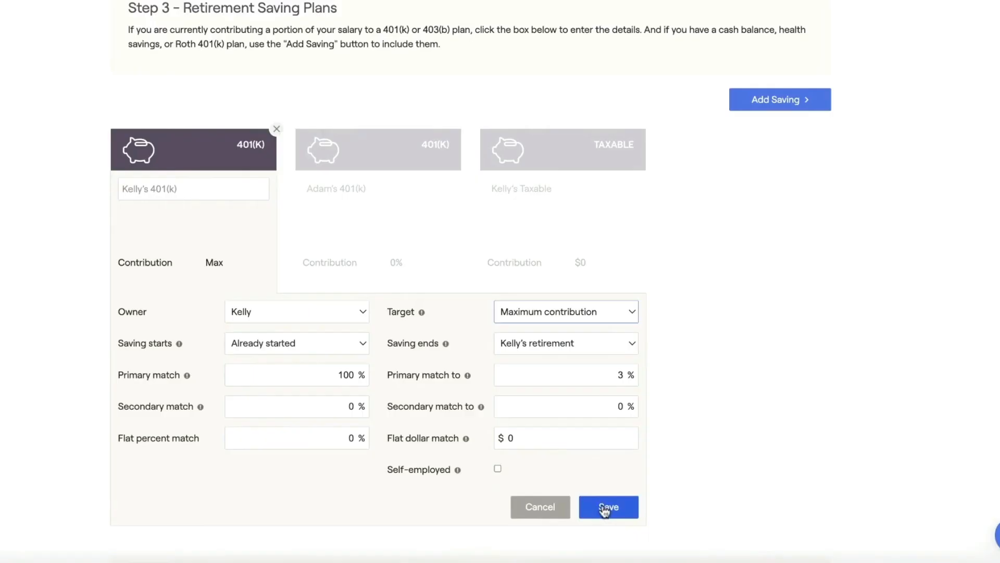
{"action": "left_click", "coordinate": [346, 375]}
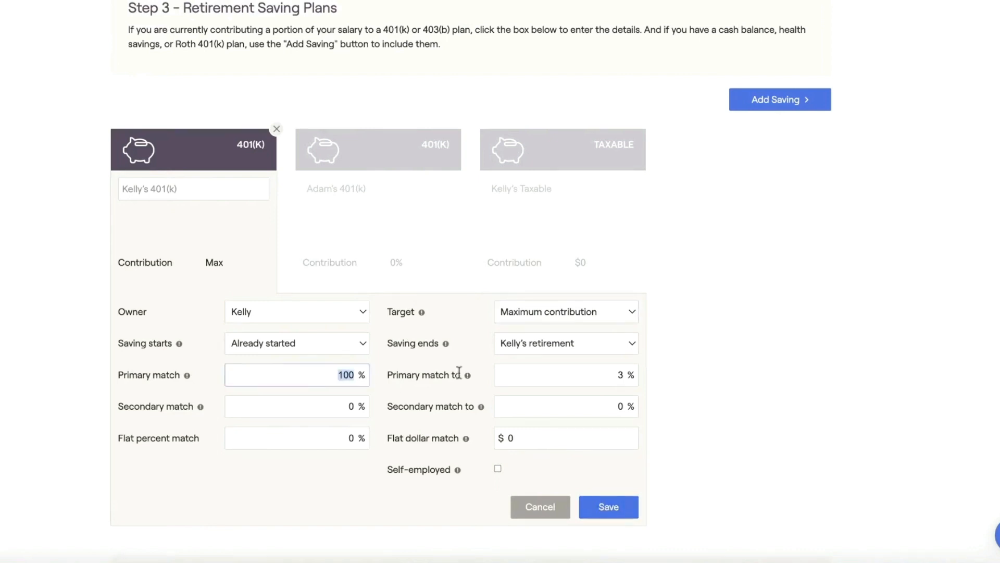
{"action": "left_click", "coordinate": [628, 378]}
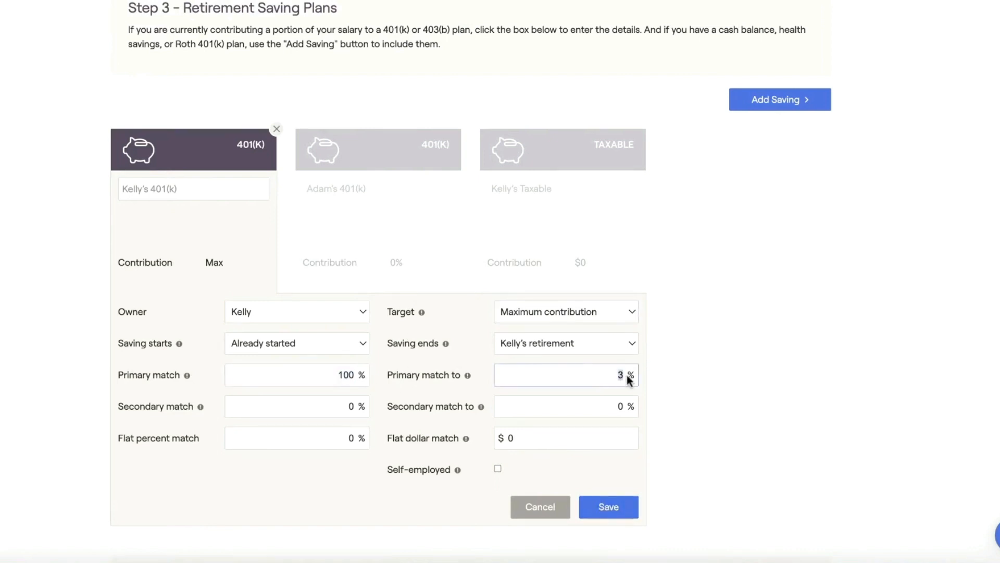
{"action": "left_click", "coordinate": [608, 509]}
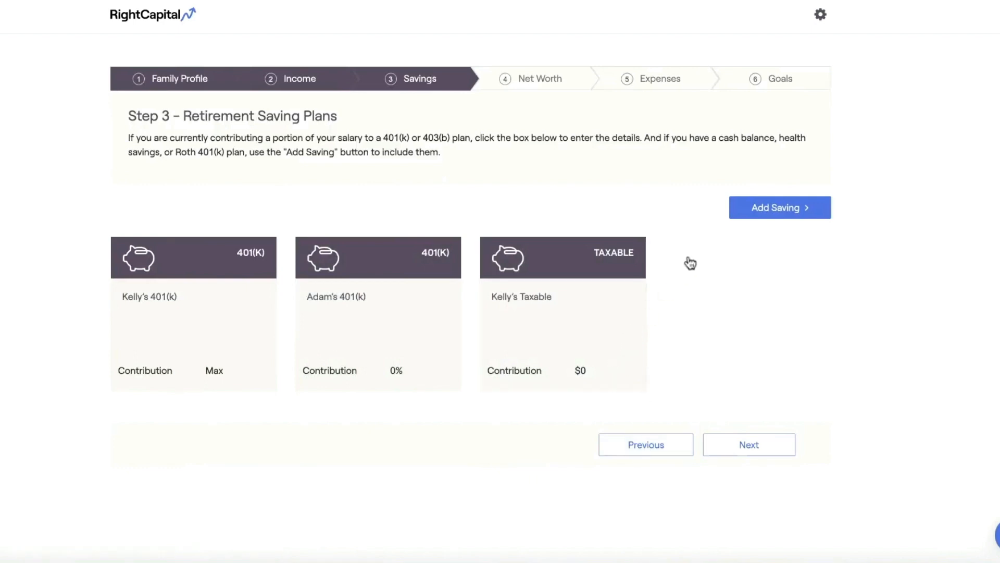
Add a Roth IRA saving for the client with a $6,000 annual contribution and save it.
{"action": "left_click", "coordinate": [743, 213]}
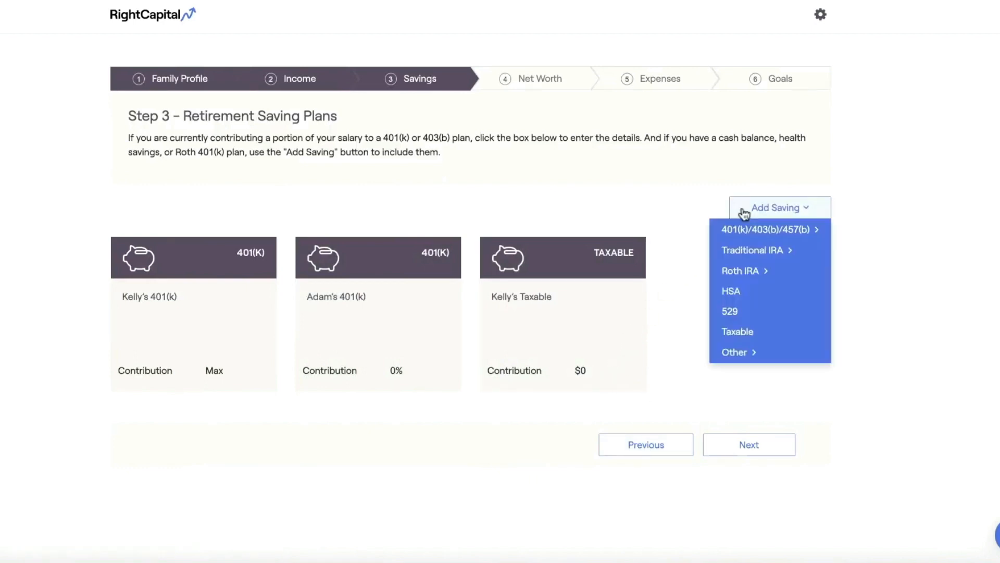
{"action": "mouse_move", "coordinate": [763, 225]}
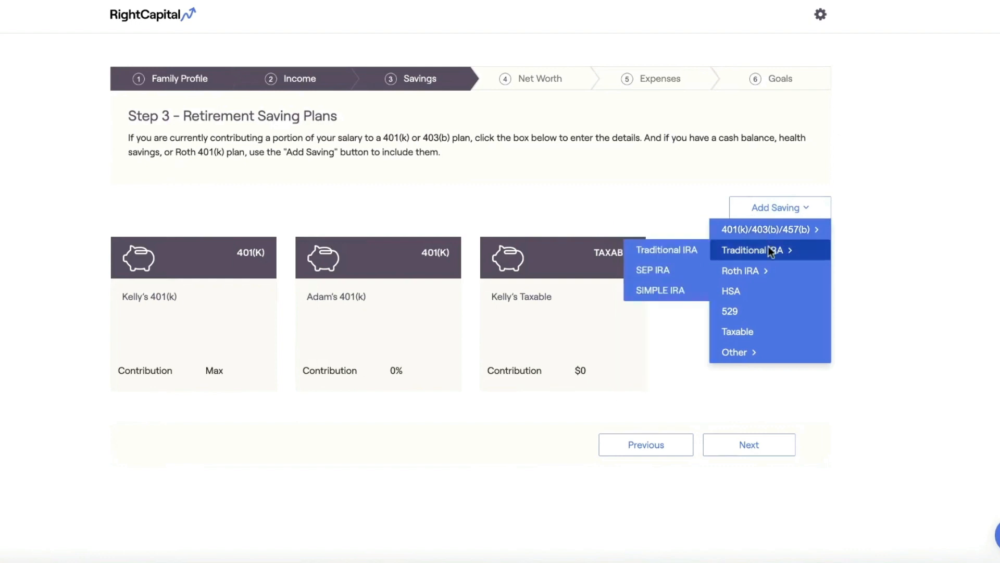
{"action": "mouse_move", "coordinate": [774, 267]}
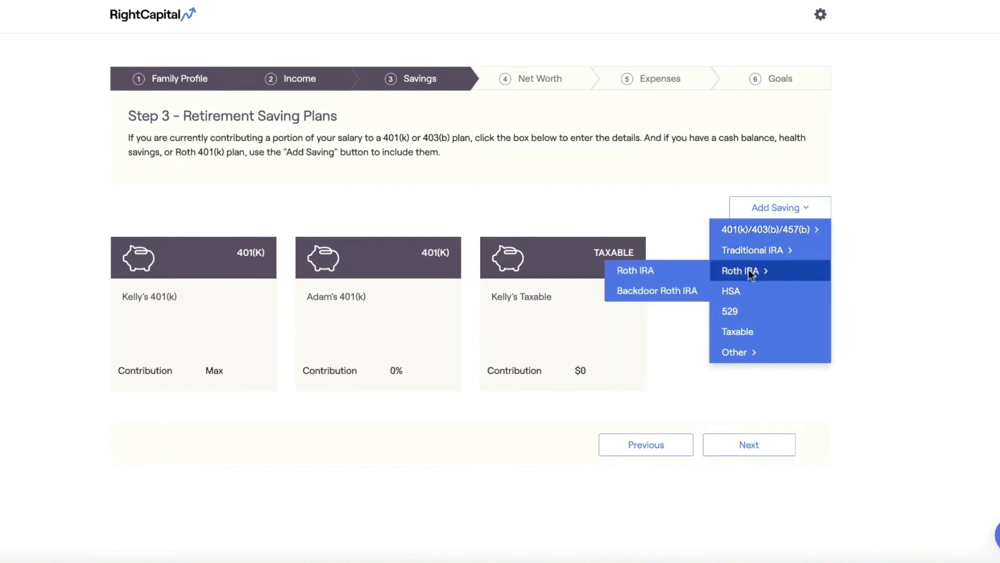
{"action": "left_click", "coordinate": [696, 278]}
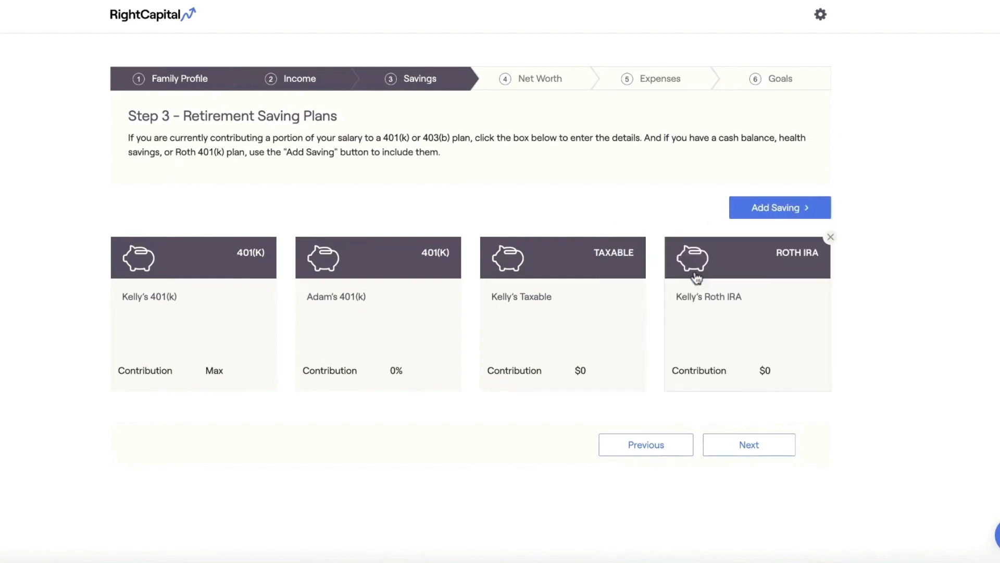
{"action": "scroll", "coordinate": [751, 313], "scroll_direction": "down", "scroll_amount": 2}
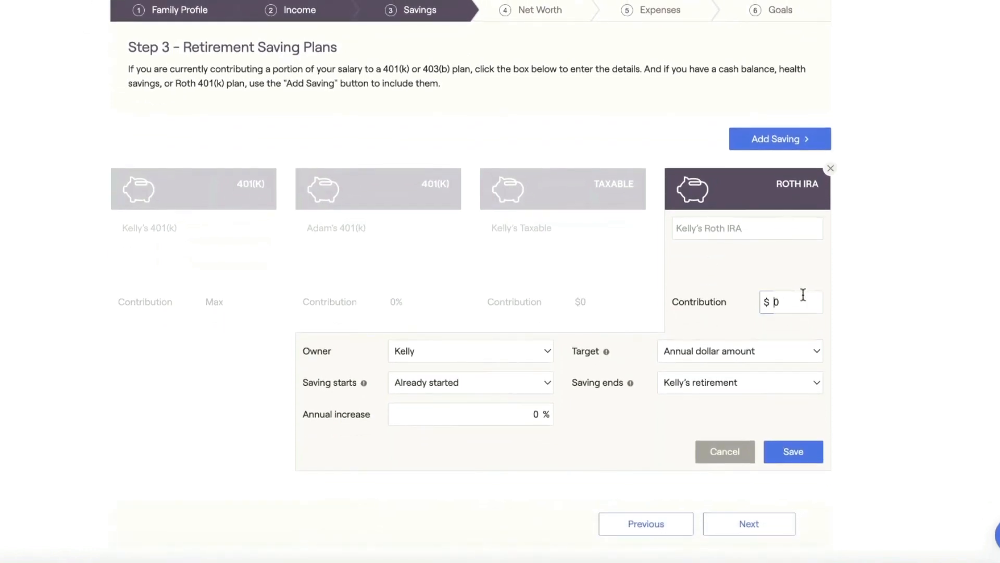
{"action": "left_click", "coordinate": [768, 297]}
{"action": "type", "text": "600"}
{"action": "left_click", "coordinate": [787, 451]}
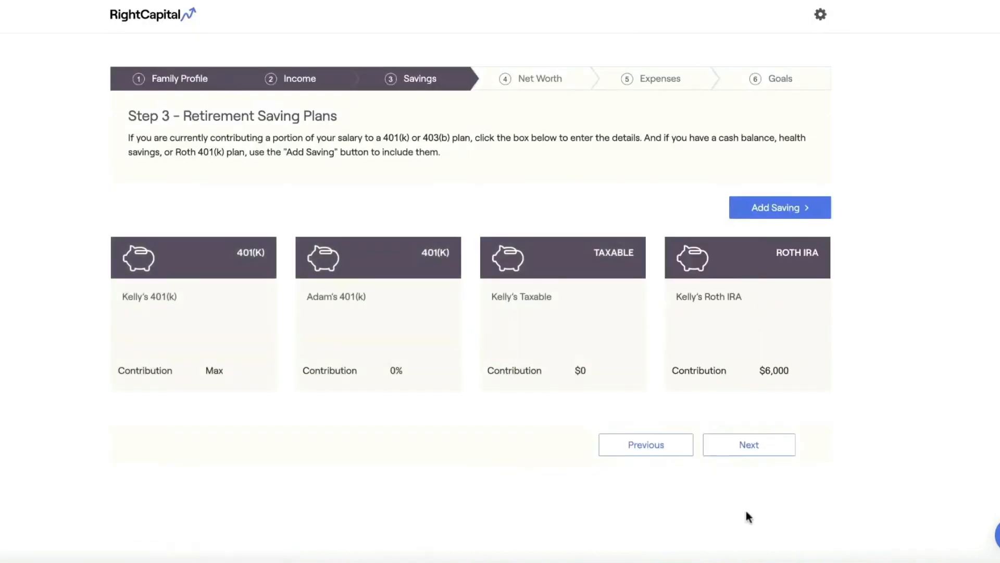
Proceed to the net worth step and look over its account categories.
{"action": "left_click", "coordinate": [749, 444]}
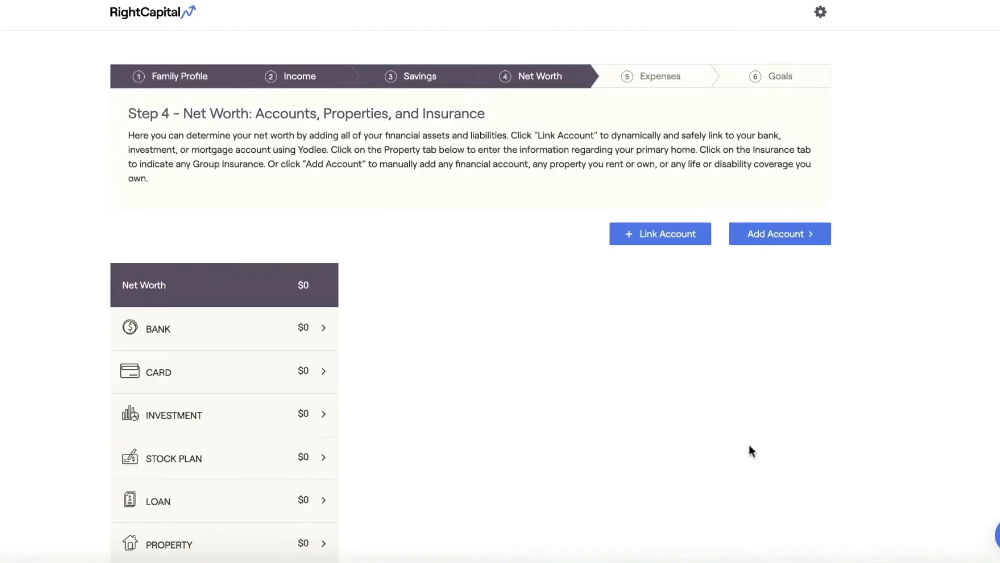
{"action": "scroll", "coordinate": [749, 445], "scroll_direction": "down", "scroll_amount": 3}
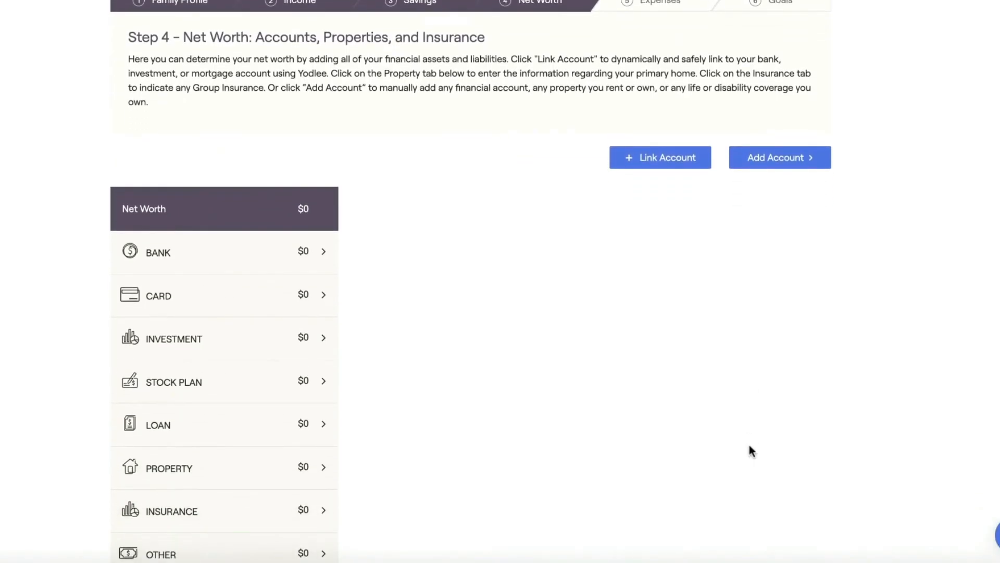
{"action": "scroll", "coordinate": [749, 445], "scroll_direction": "up", "scroll_amount": 1}
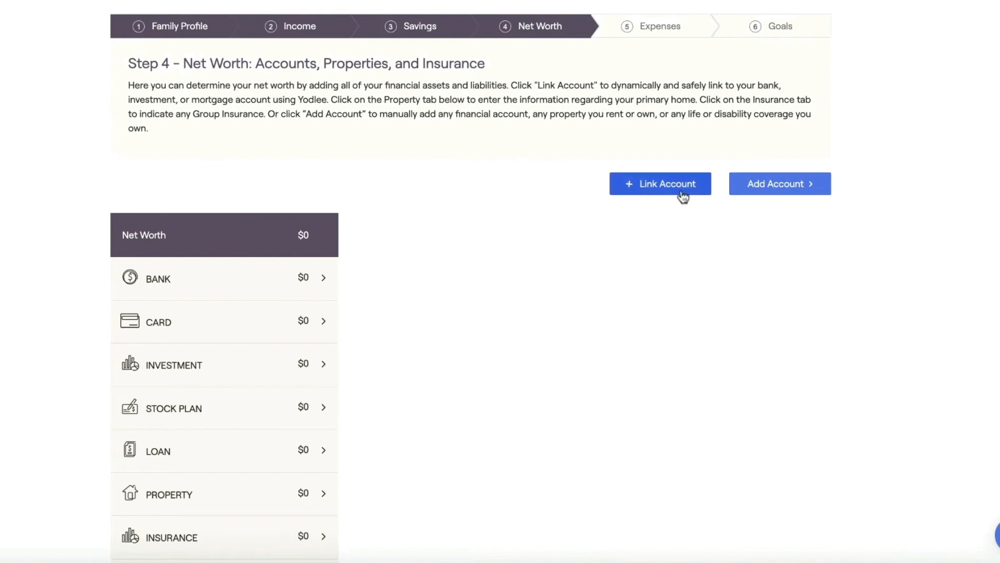
Search the linkable institutions for Empower, view the login form for Empower Retirement - Your Retirement Plan, and close it without linking.
{"action": "left_click", "coordinate": [680, 191]}
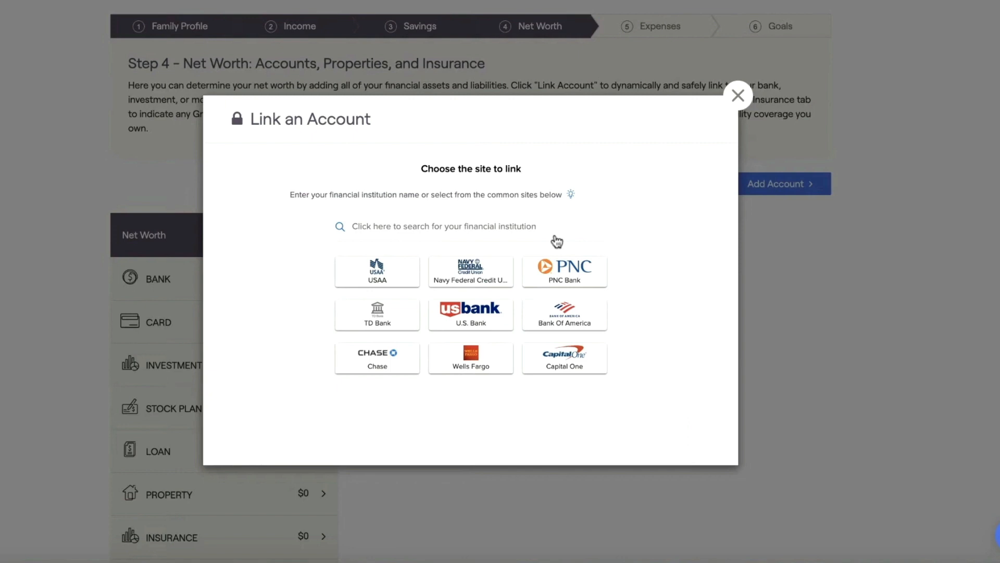
{"action": "left_click", "coordinate": [516, 235]}
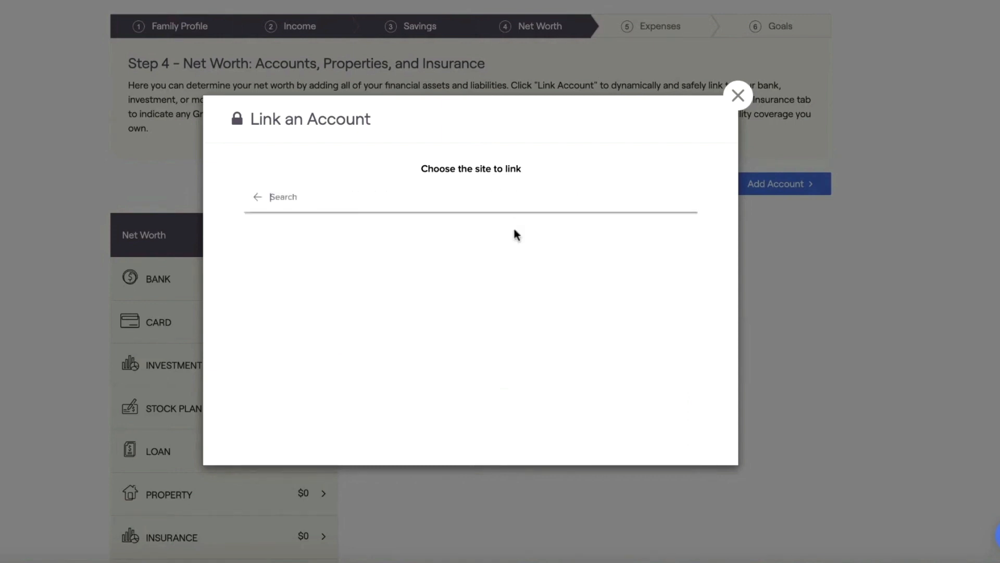
{"action": "type", "text": "Empower"}
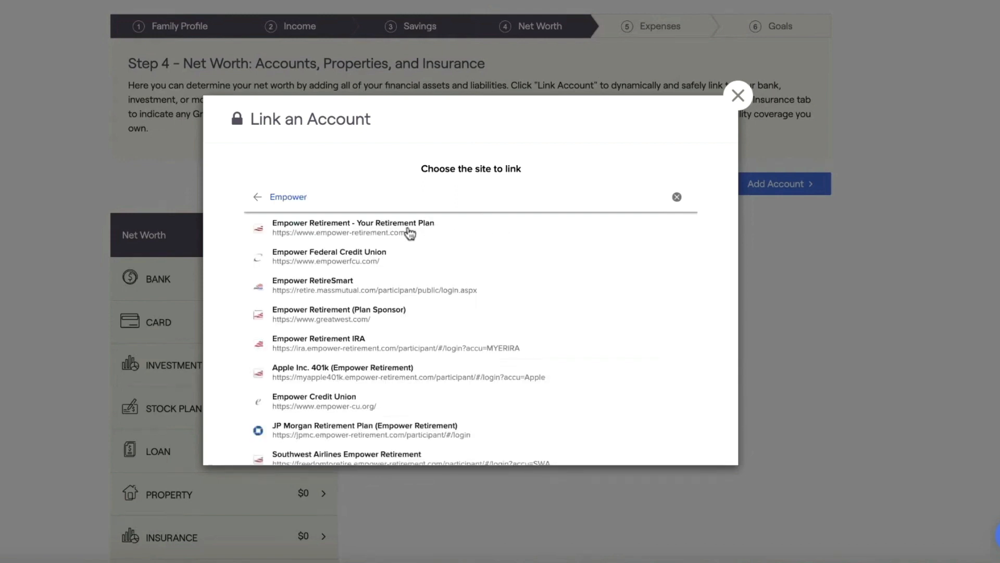
{"action": "left_click", "coordinate": [343, 235]}
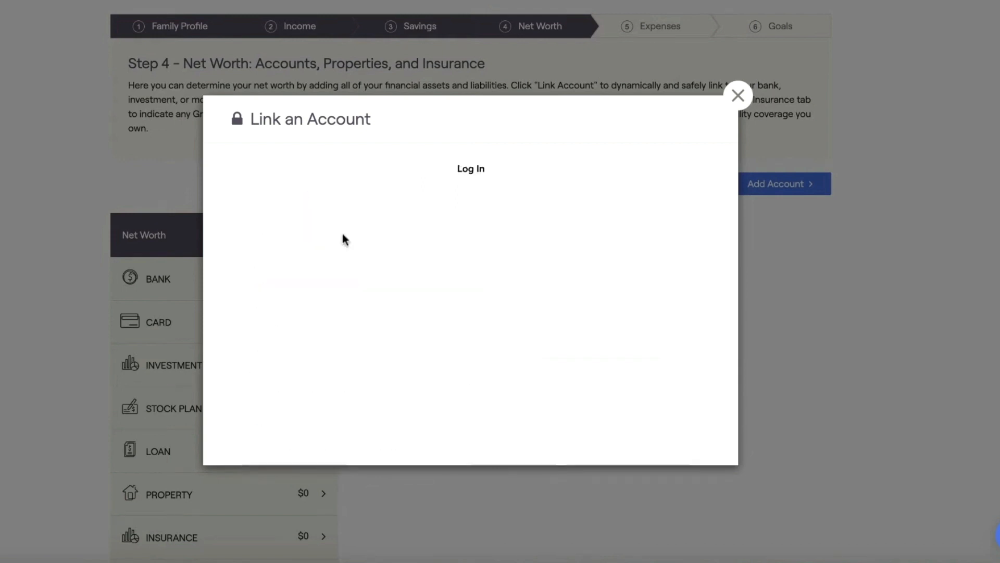
{"action": "left_click", "coordinate": [410, 286]}
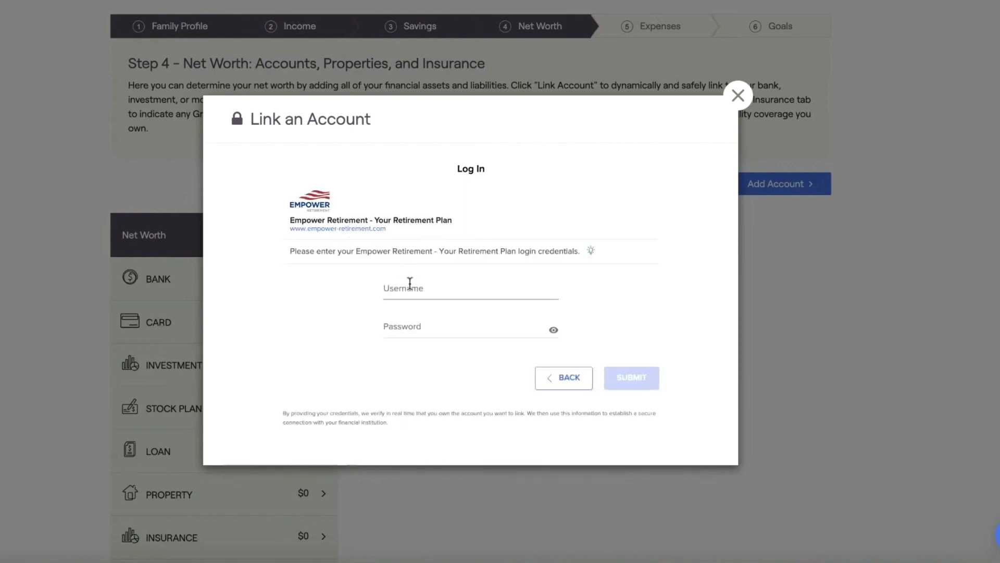
{"action": "left_click", "coordinate": [335, 305]}
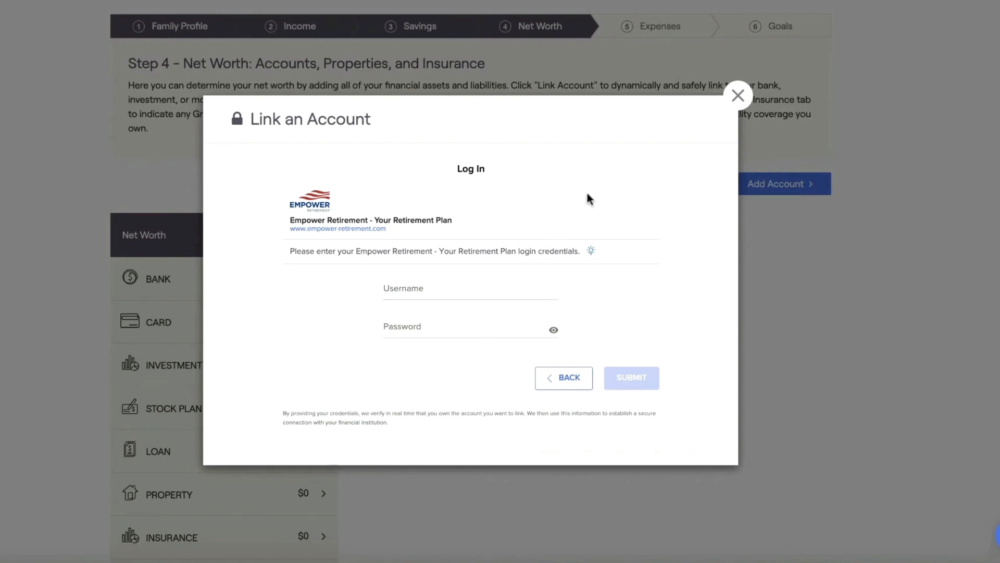
{"action": "left_click", "coordinate": [738, 97]}
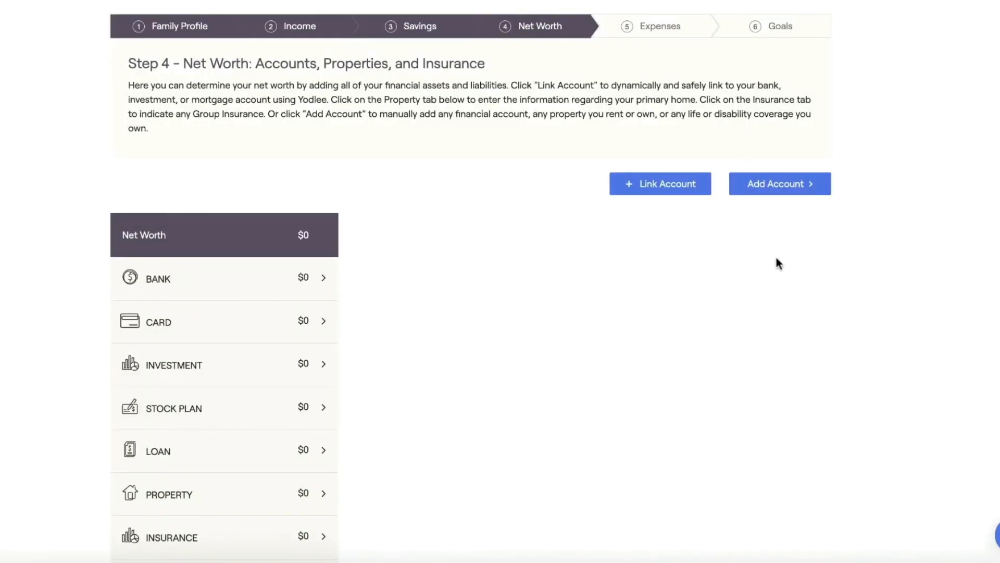
Manually add an investment account of type 401(k), 403(b), or other retirement plan with a $450,000 total balance and save it.
{"action": "left_click", "coordinate": [816, 185]}
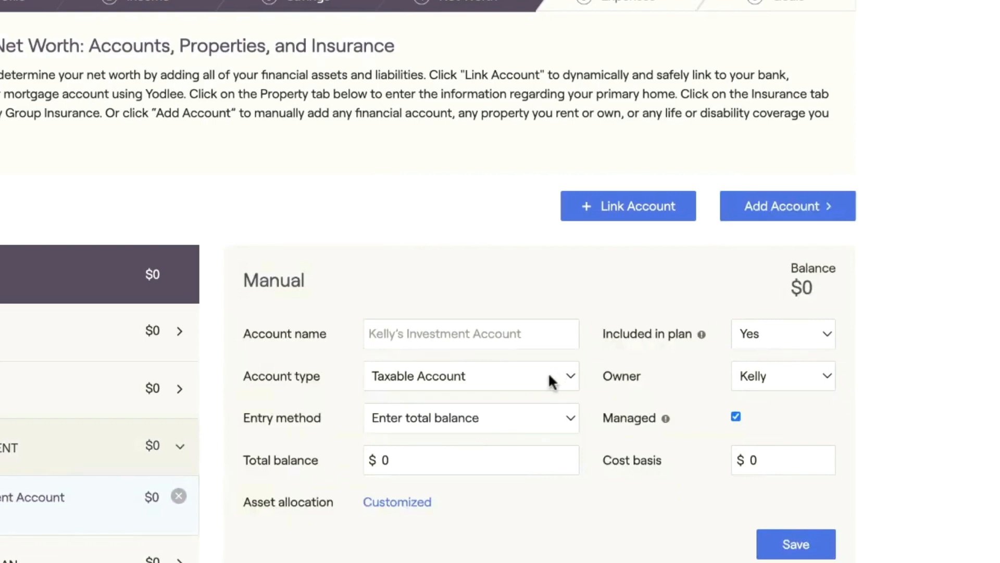
{"action": "left_click", "coordinate": [550, 375]}
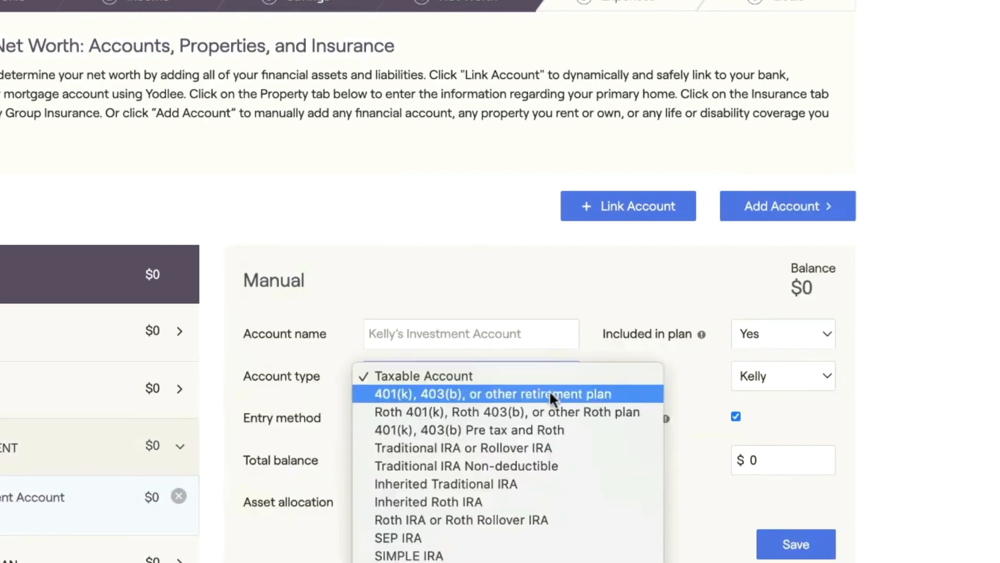
{"action": "left_click", "coordinate": [550, 392]}
{"action": "left_click", "coordinate": [477, 456]}
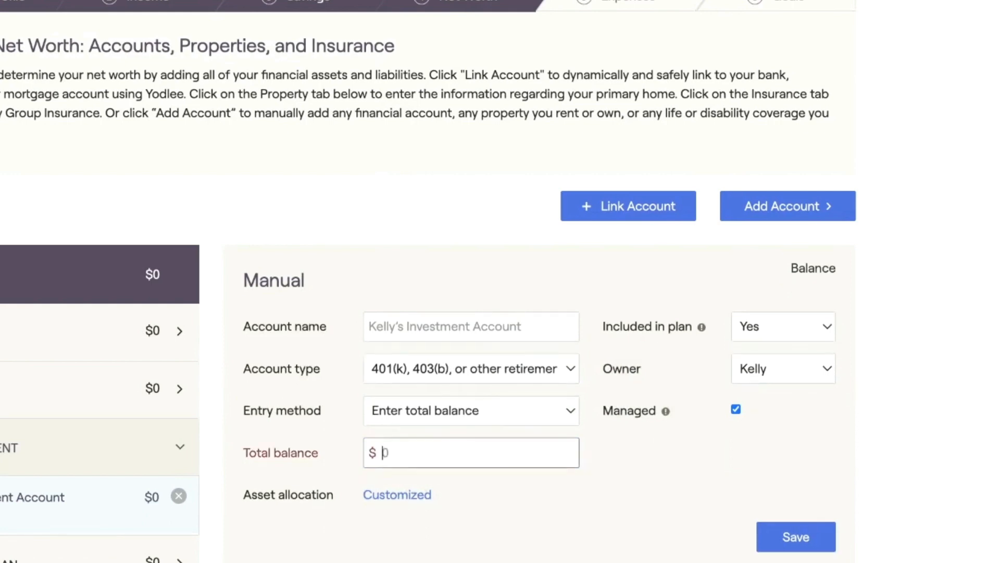
{"action": "type", "text": "450,000"}
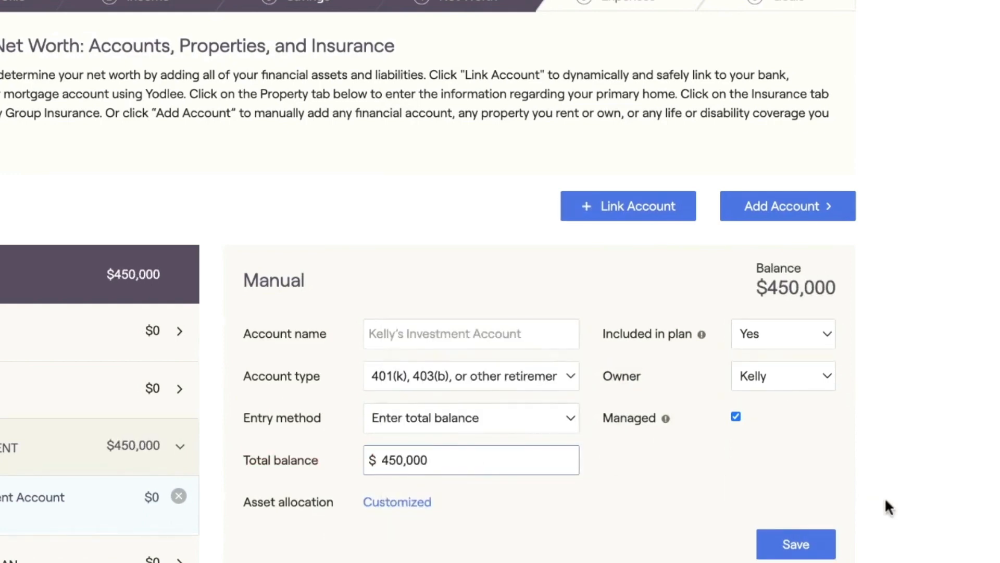
{"action": "left_click", "coordinate": [823, 545]}
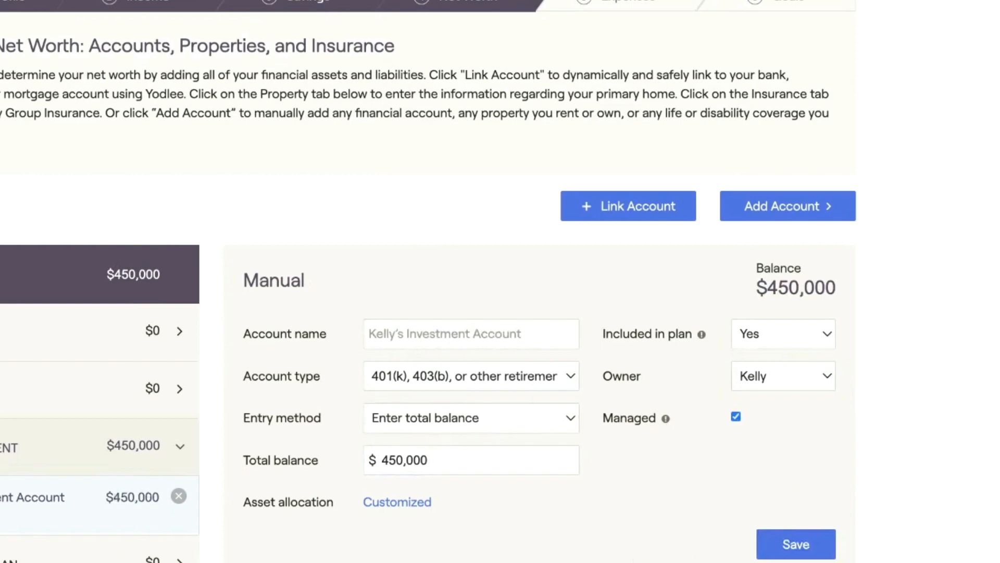
Set the primary home property to Own with a $350,000 purchase price and a $450,000 current value.
{"action": "scroll", "coordinate": [500, 281], "scroll_direction": "down", "scroll_amount": 2}
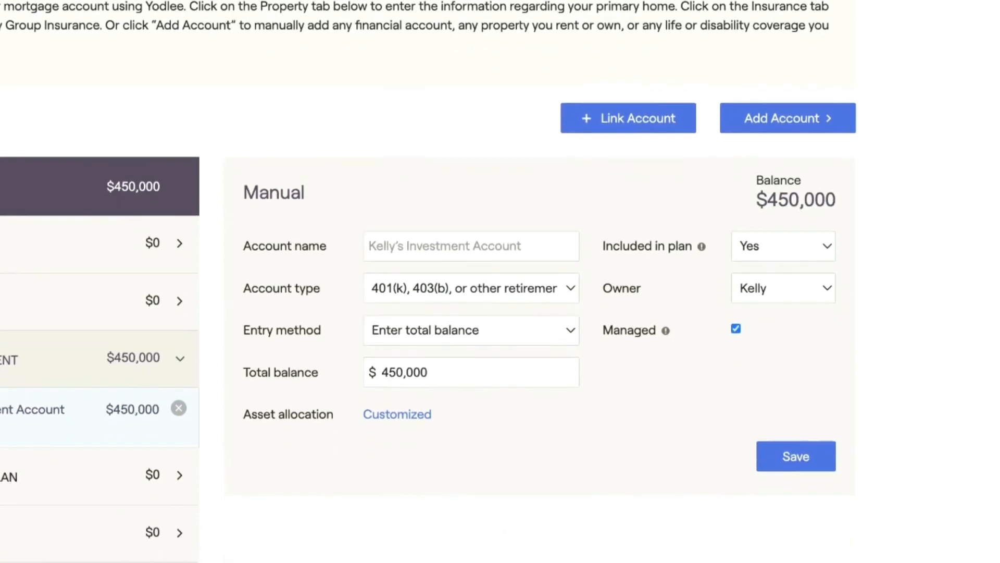
{"action": "left_click", "coordinate": [151, 428]}
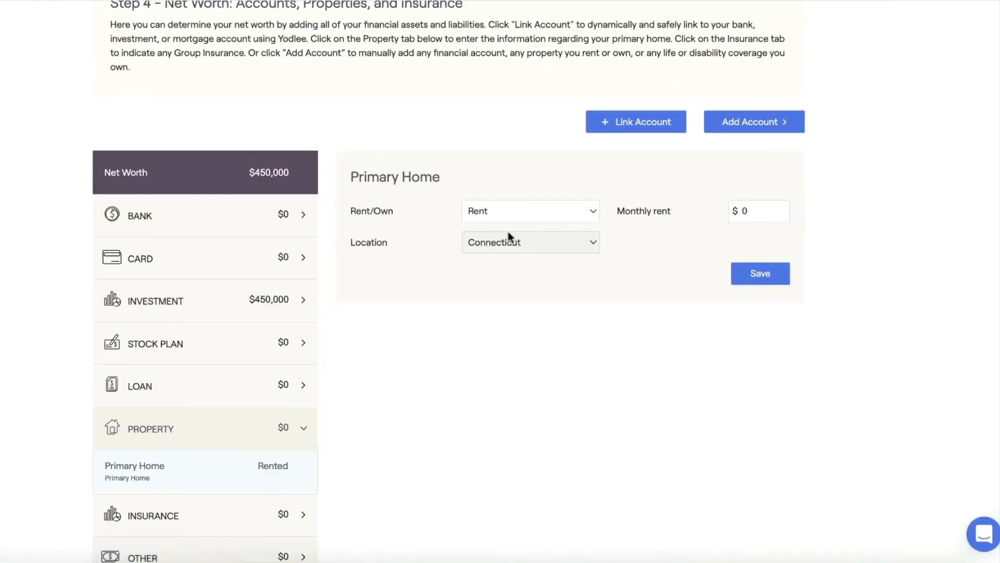
{"action": "left_click", "coordinate": [522, 204]}
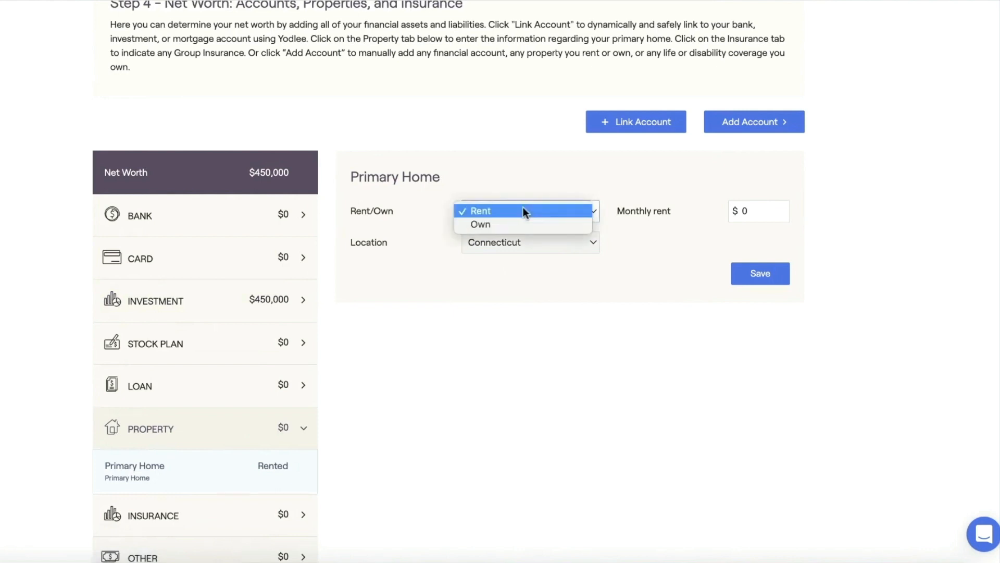
{"action": "left_click", "coordinate": [523, 224]}
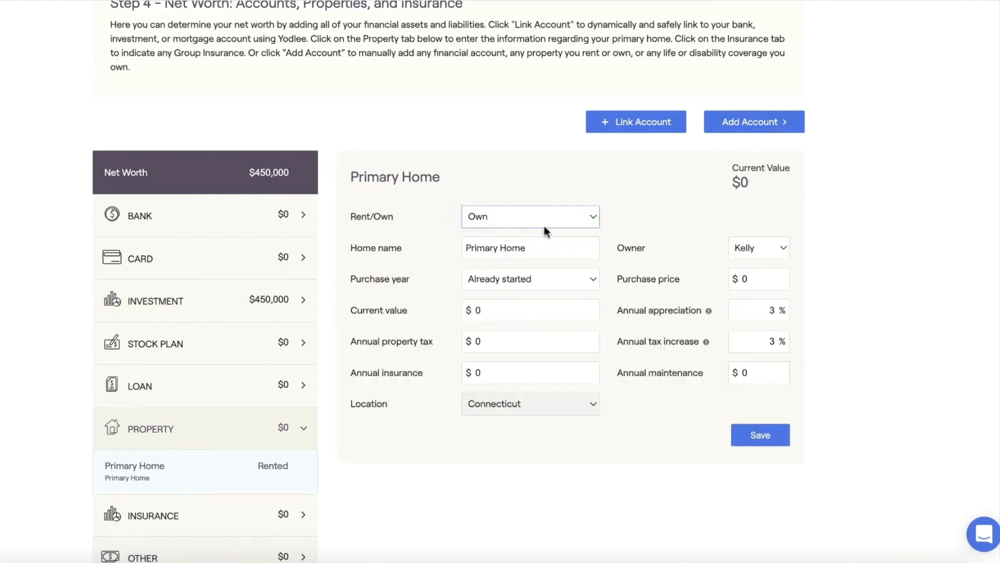
{"action": "left_click", "coordinate": [778, 281]}
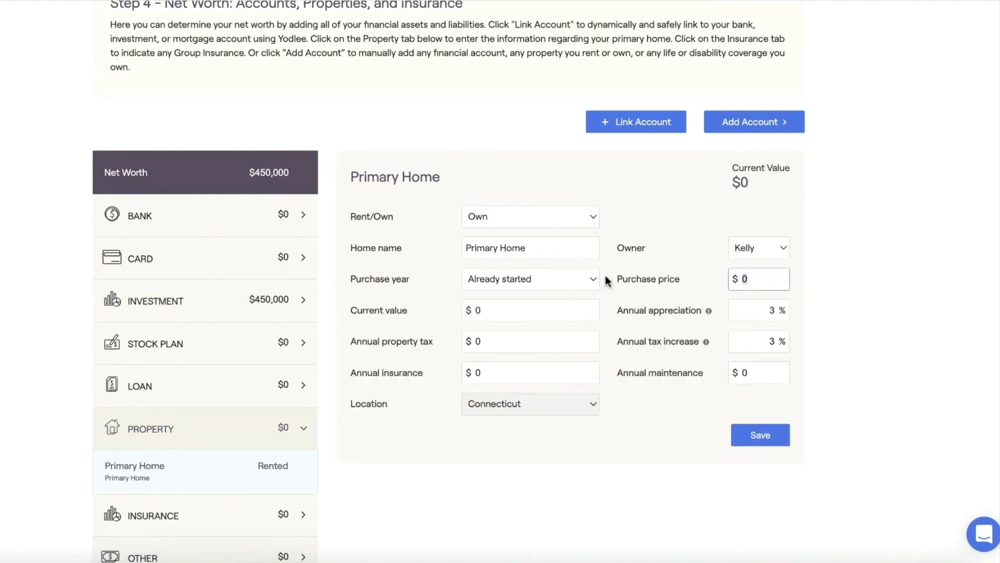
{"action": "type", "text": "3500000"}
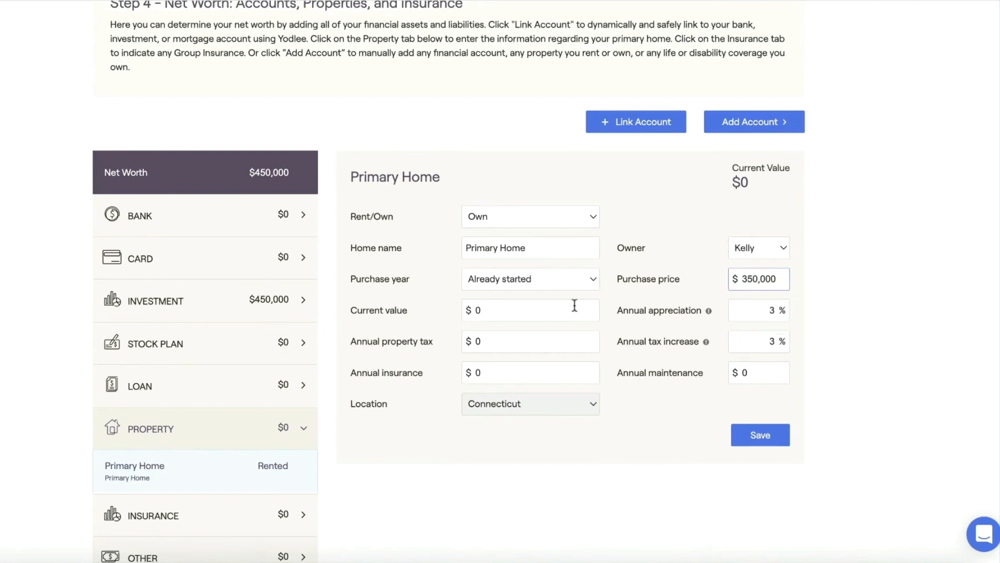
{"action": "left_click", "coordinate": [574, 305]}
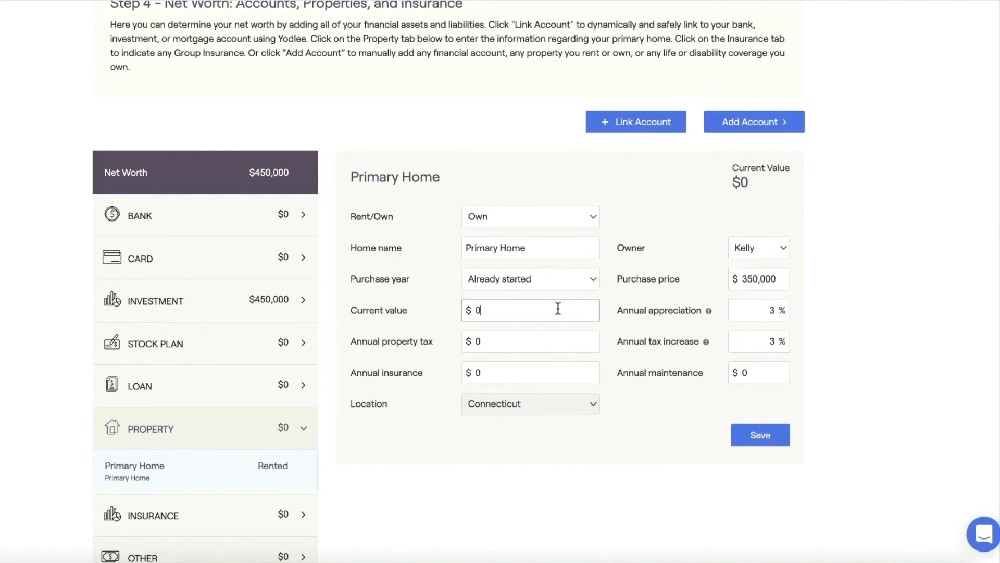
{"action": "type", "text": "450,000"}
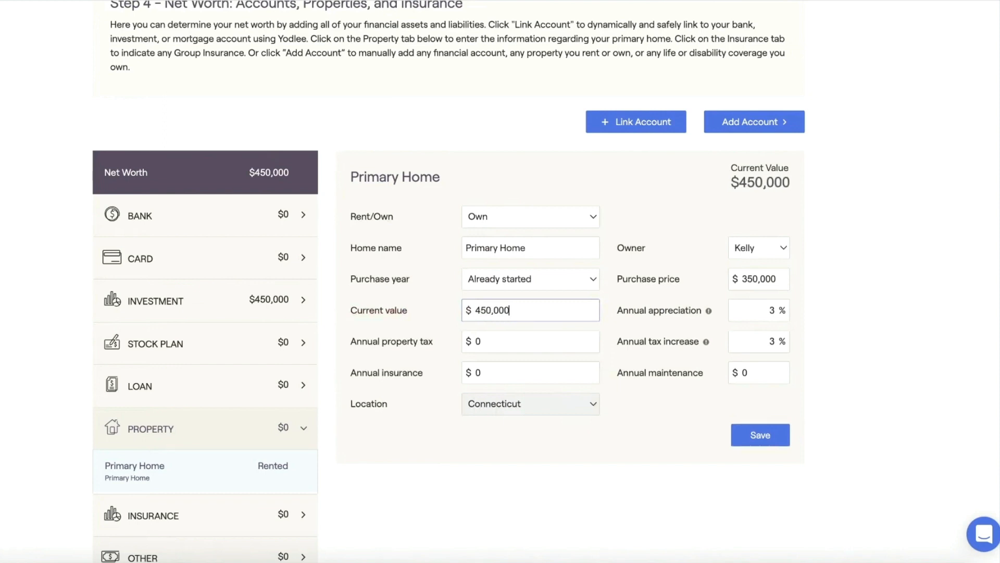
Enter the primary home's annual property tax of $3,000, annual insurance of $1,200 and annual maintenance of $4,000, and save it.
{"action": "left_click", "coordinate": [562, 344]}
{"action": "type", "text": "3000"}
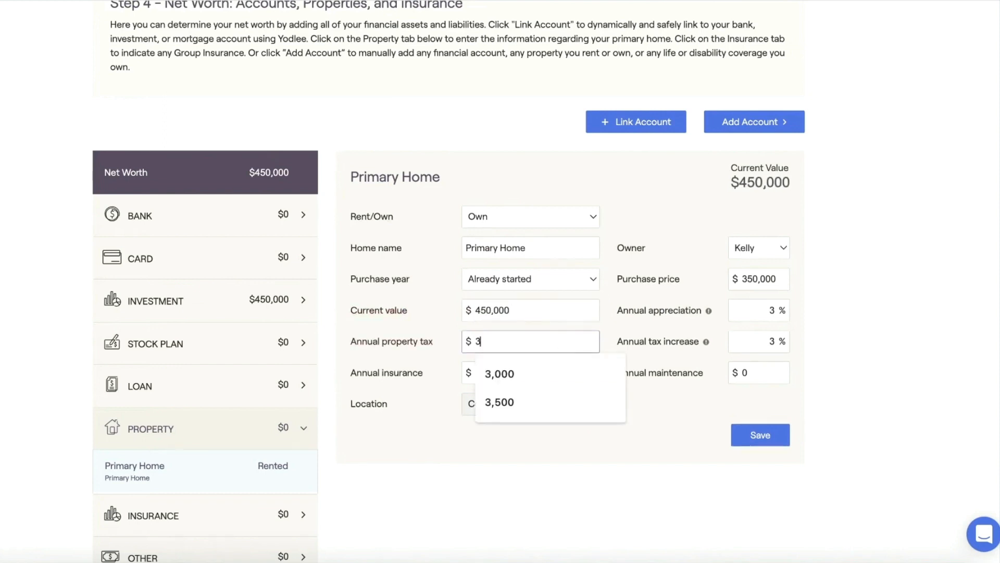
{"action": "left_click", "coordinate": [576, 372]}
{"action": "type", "text": "1200"}
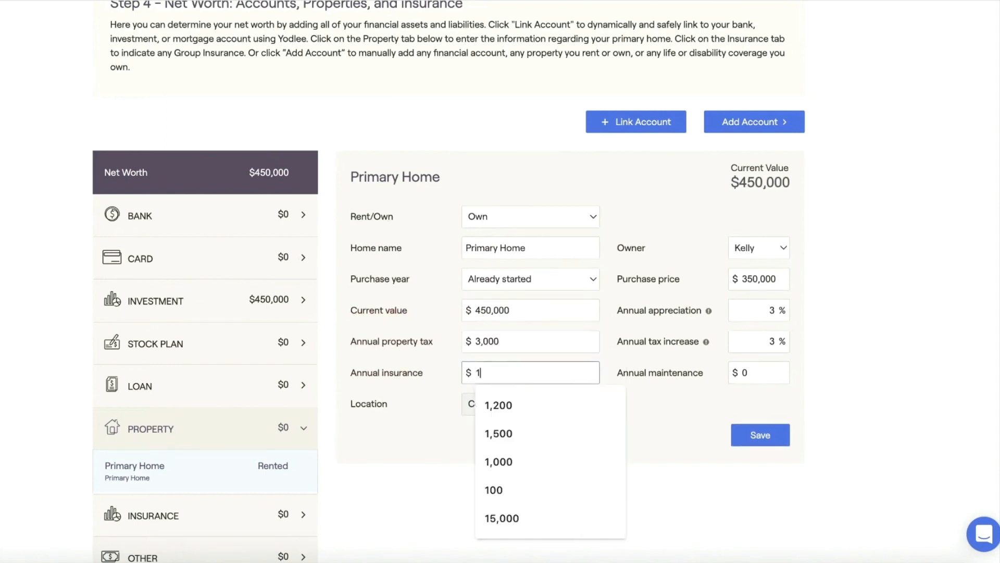
{"action": "left_click", "coordinate": [773, 377]}
{"action": "type", "text": "4000"}
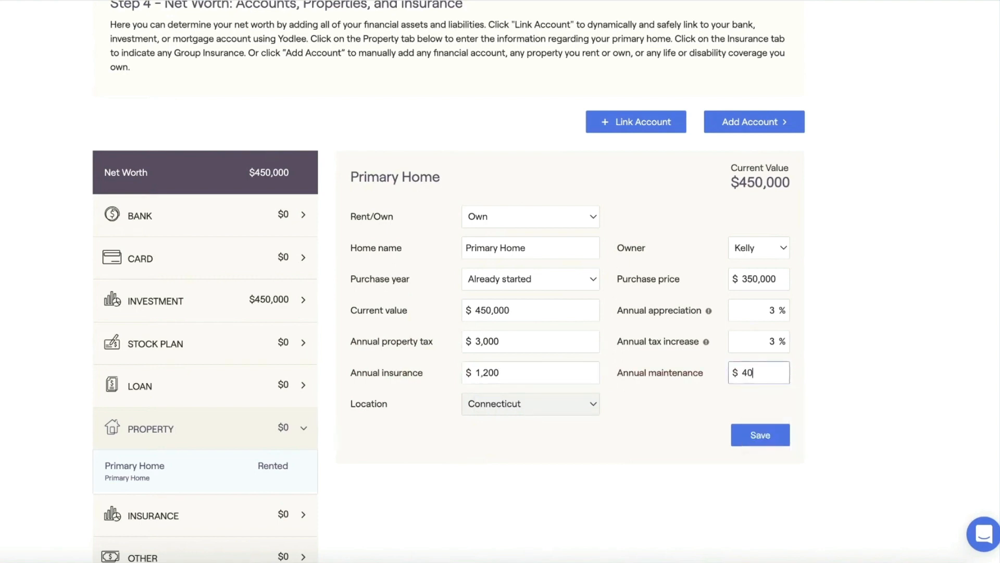
{"action": "left_click", "coordinate": [777, 435]}
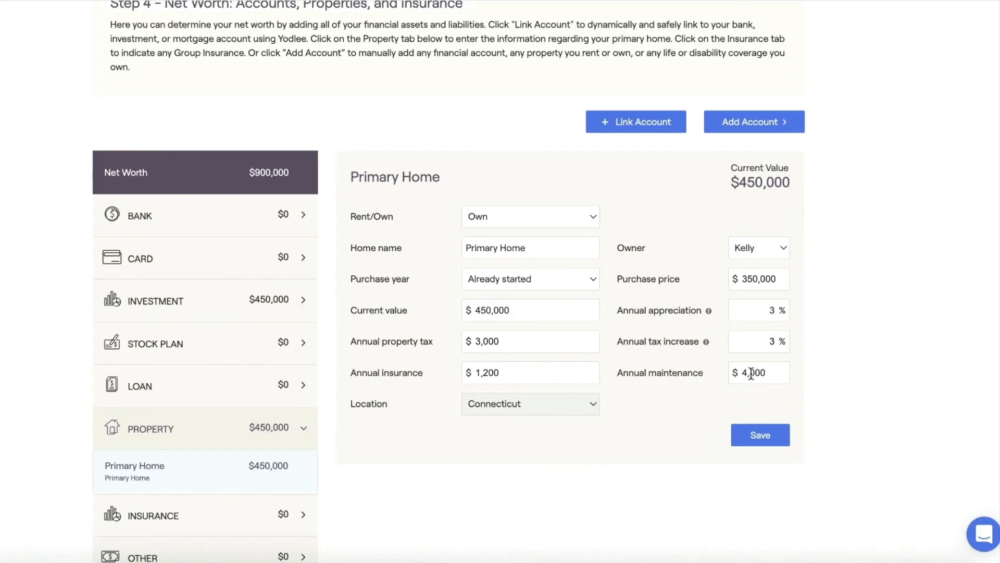
Manually add a mortgage loan with a $150,000 original amount, origination year 2015 and a loan term of 30.
{"action": "left_click", "coordinate": [758, 121]}
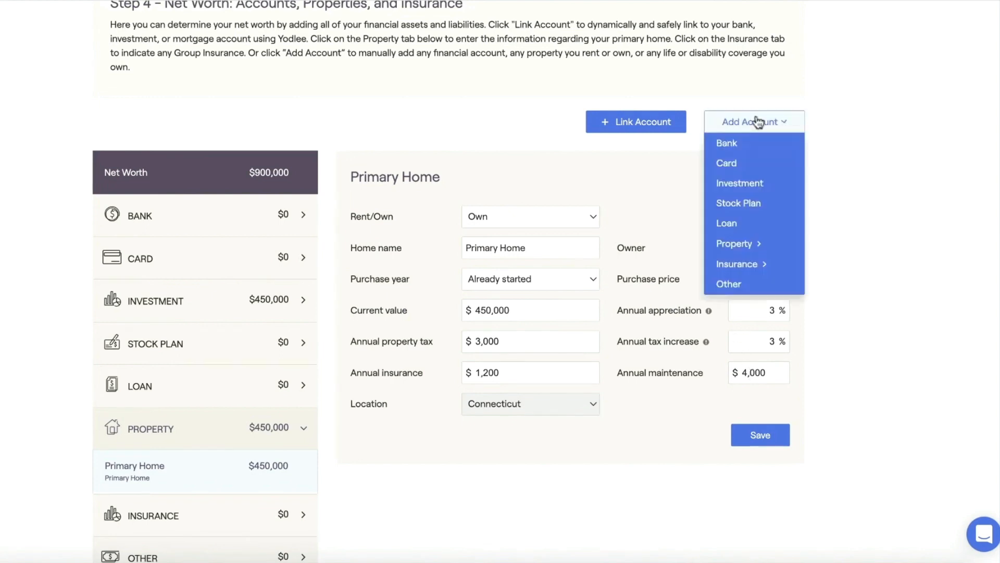
{"action": "left_click", "coordinate": [752, 224]}
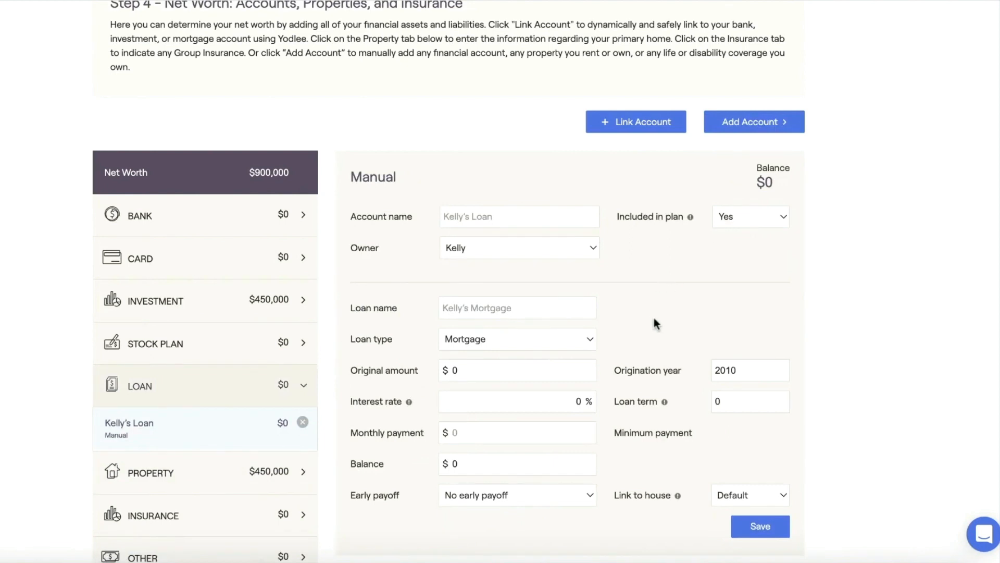
{"action": "scroll", "coordinate": [654, 317], "scroll_direction": "down", "scroll_amount": 1}
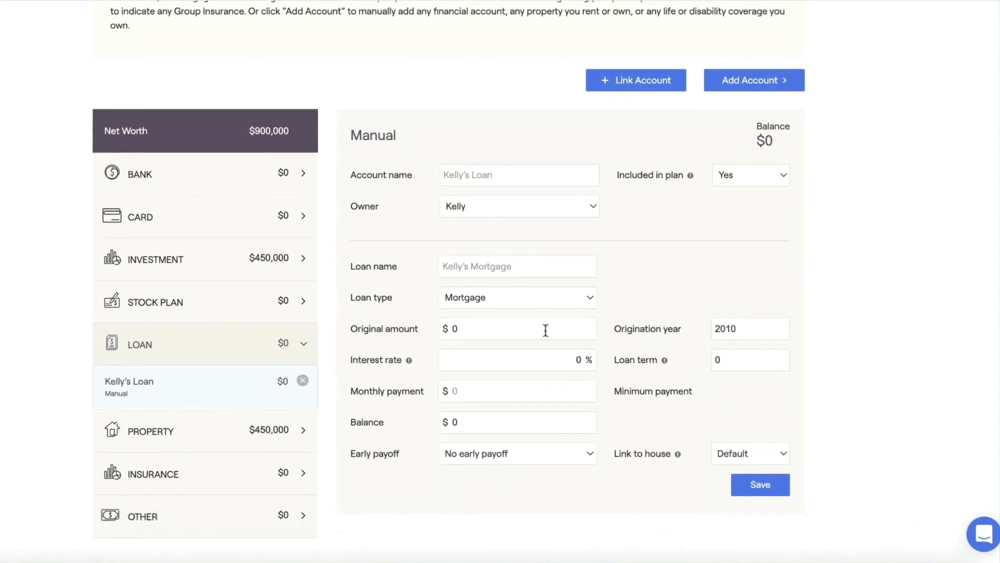
{"action": "left_click", "coordinate": [518, 336]}
{"action": "type", "text": "1500000"}
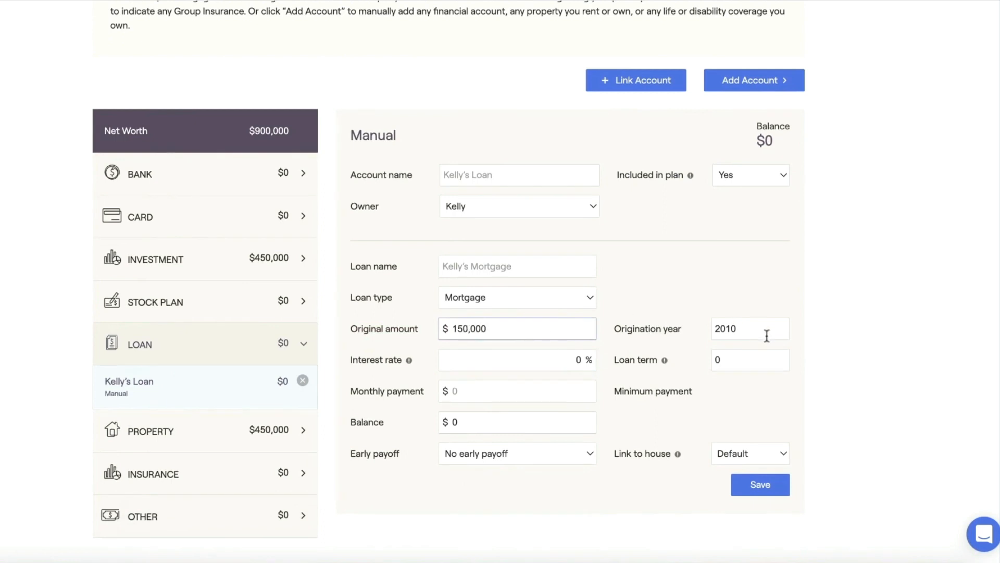
{"action": "left_click", "coordinate": [764, 330]}
{"action": "key", "text": "BackSpace"}
{"action": "type", "text": "5"}
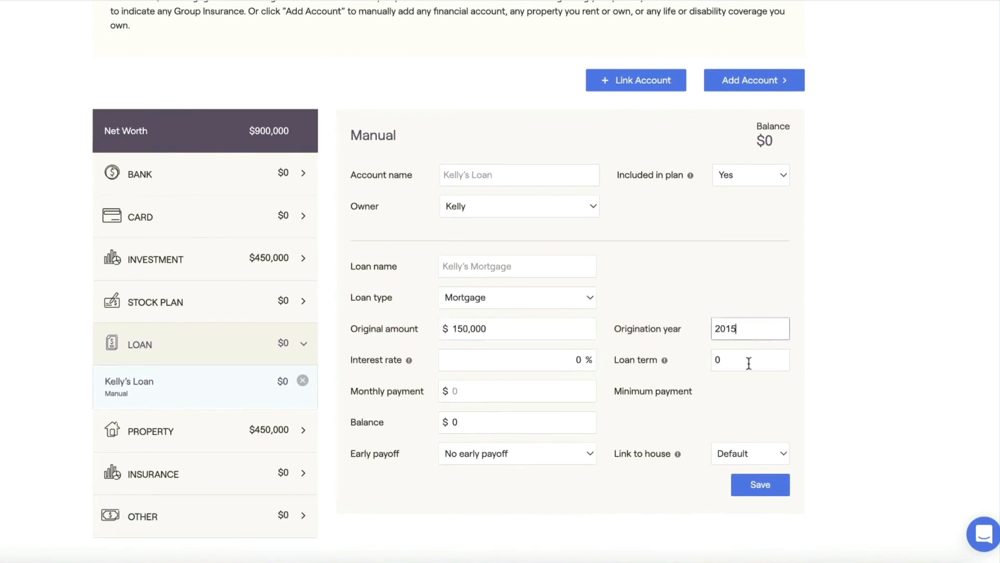
{"action": "left_click", "coordinate": [749, 363]}
{"action": "key", "text": "BackSpace"}
{"action": "type", "text": "30"}
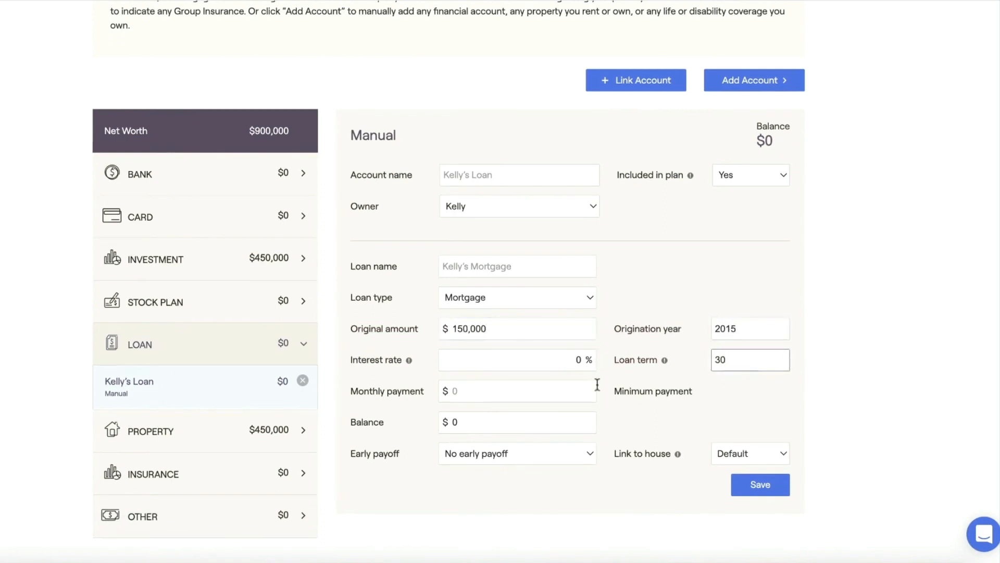
Set the mortgage's balance to $100,000 and save the loan.
{"action": "left_click", "coordinate": [564, 417]}
{"action": "key", "text": "BackSpace"}
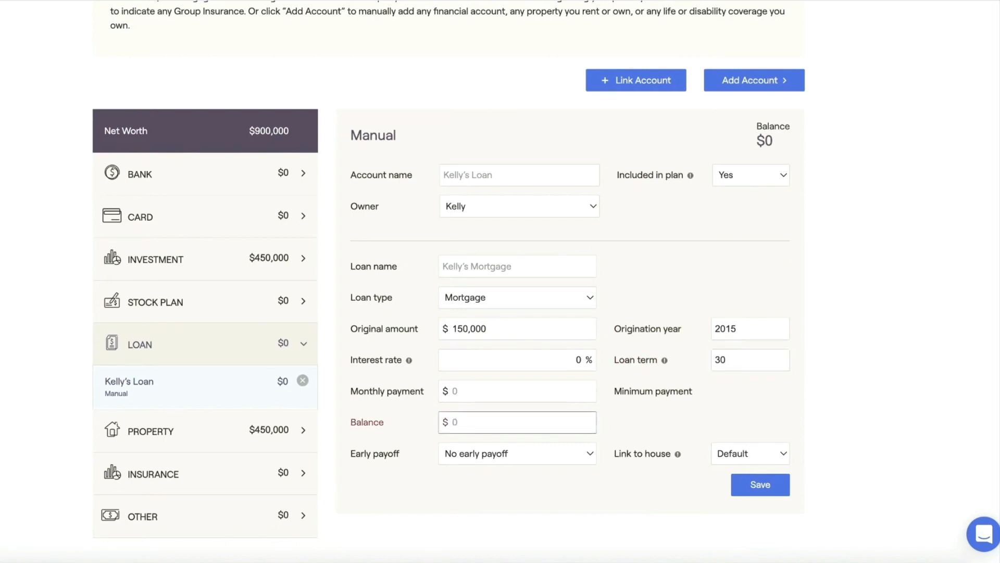
{"action": "type", "text": "1000000"}
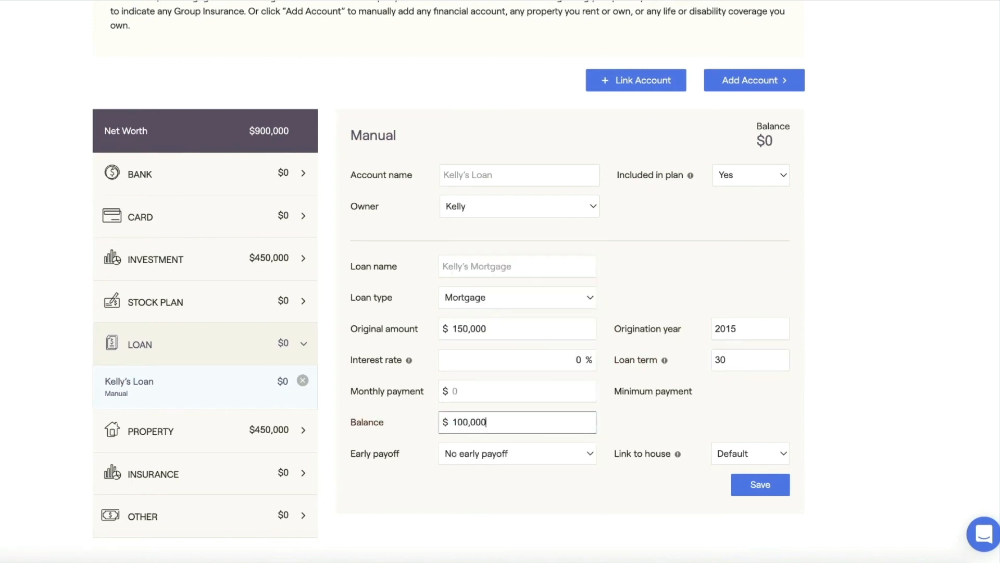
{"action": "left_click", "coordinate": [756, 495]}
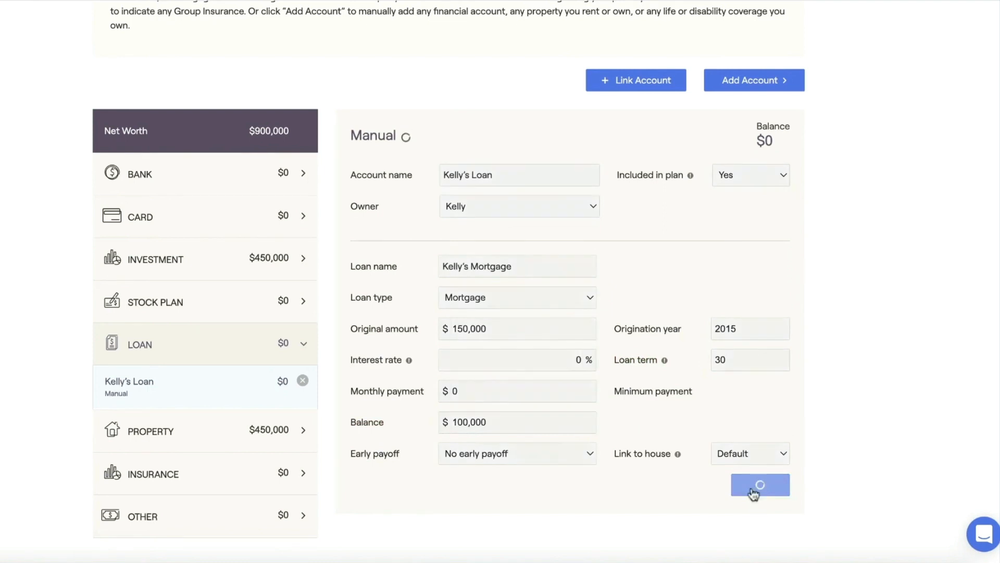
Check the mortgage's minimum payment, set its monthly payment to $600 and save the loan.
{"action": "left_click_drag", "start_coordinate": [710, 394], "coordinate": [738, 393]}
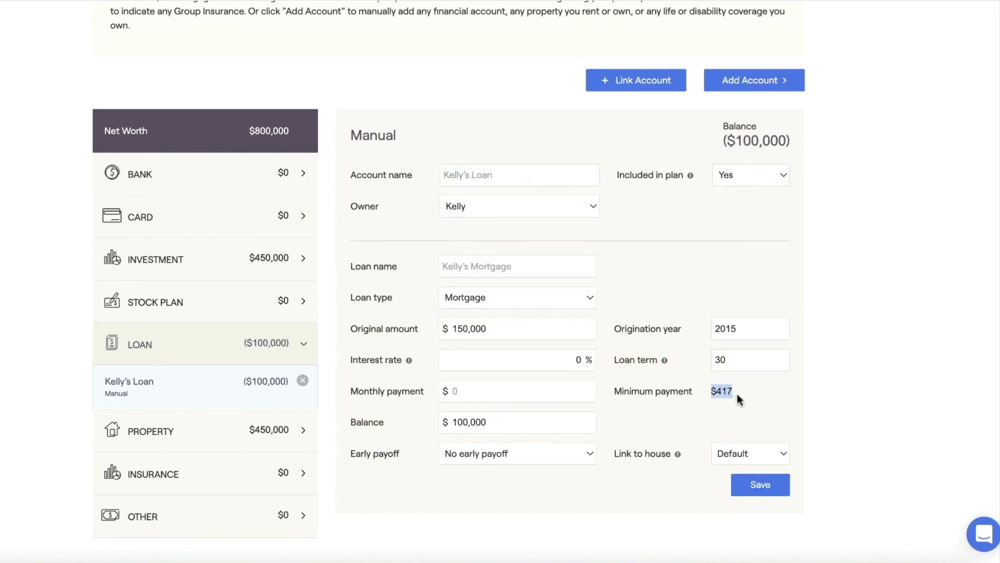
{"action": "left_click", "coordinate": [527, 393]}
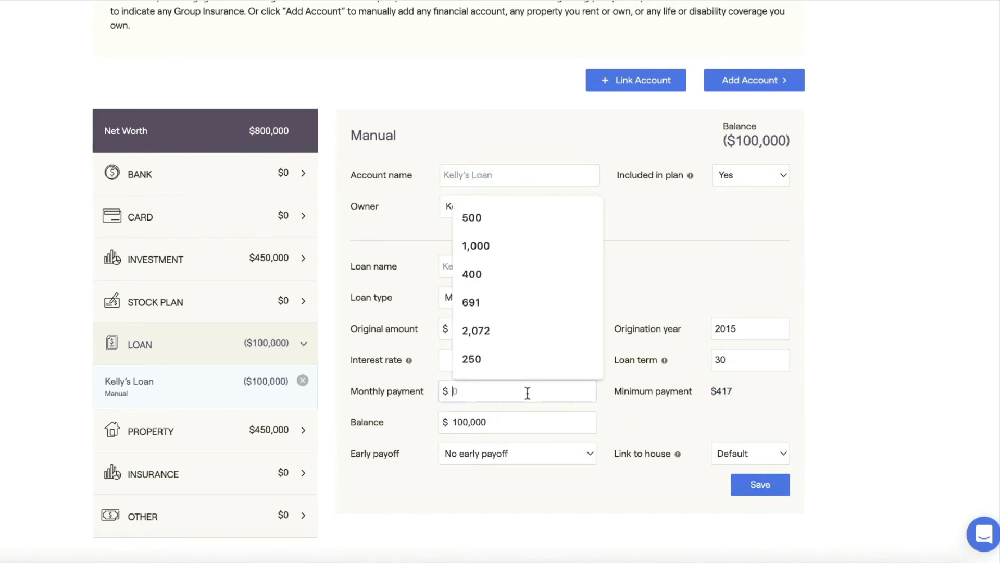
{"action": "type", "text": "600"}
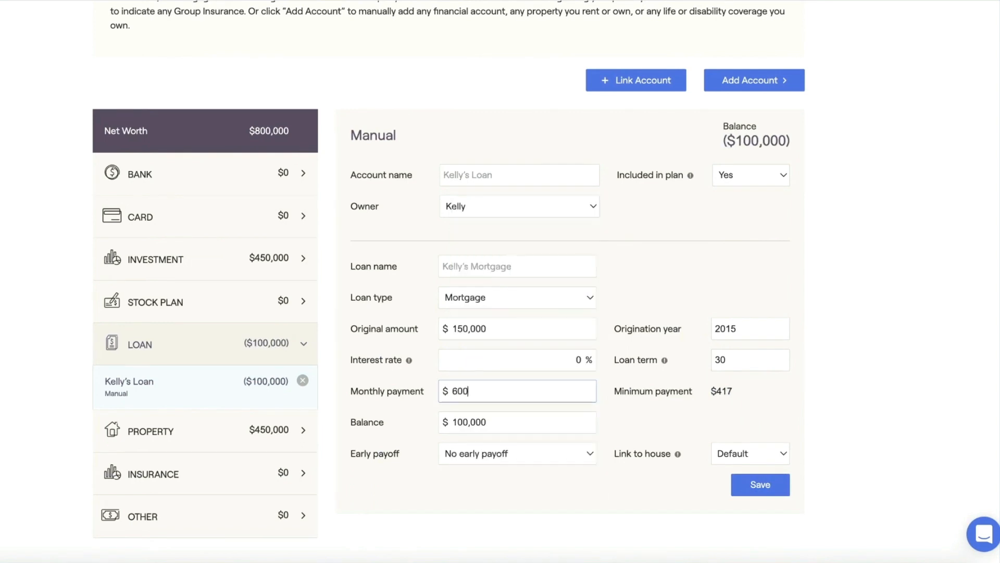
{"action": "left_click", "coordinate": [755, 487]}
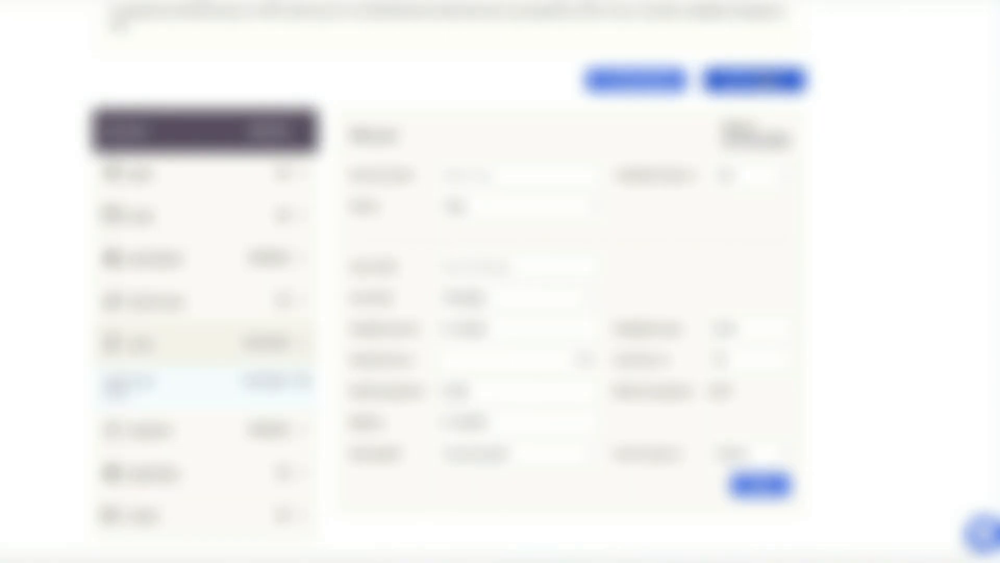
Add a Group Life insurance policy with a $500,000 death benefit and a $250 annual premium, and save it.
{"action": "left_click", "coordinate": [754, 80]}
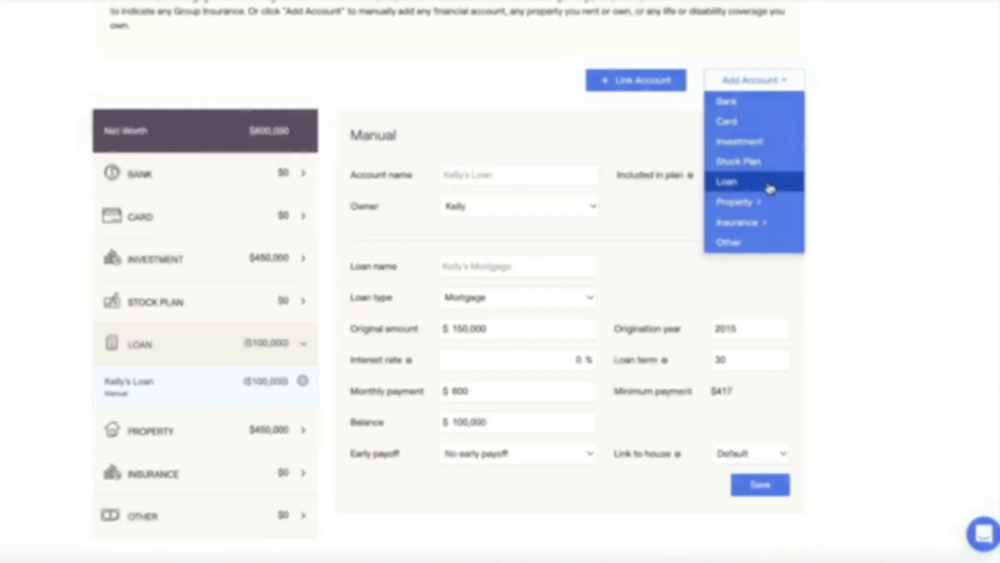
{"action": "mouse_move", "coordinate": [766, 208]}
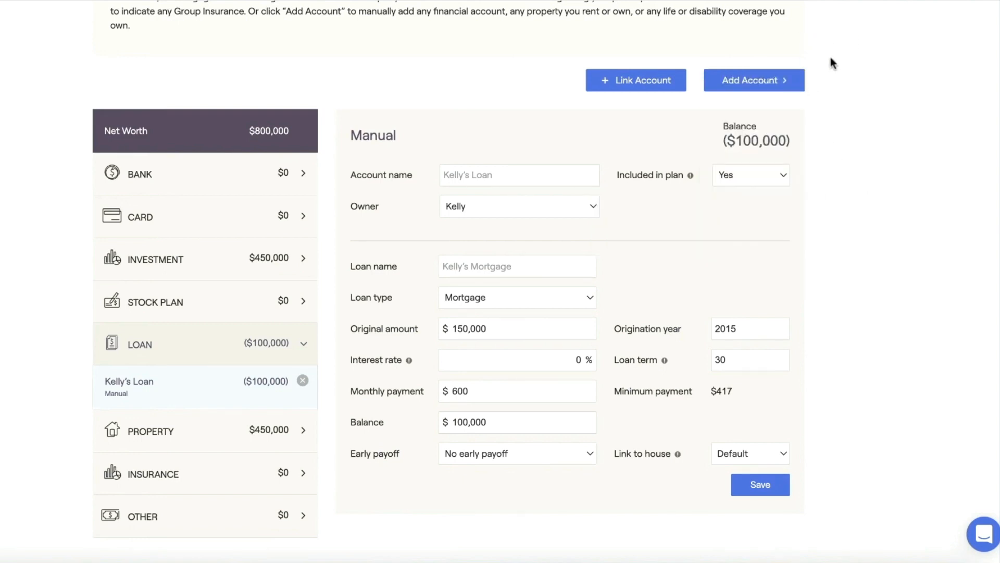
{"action": "left_click", "coordinate": [756, 83]}
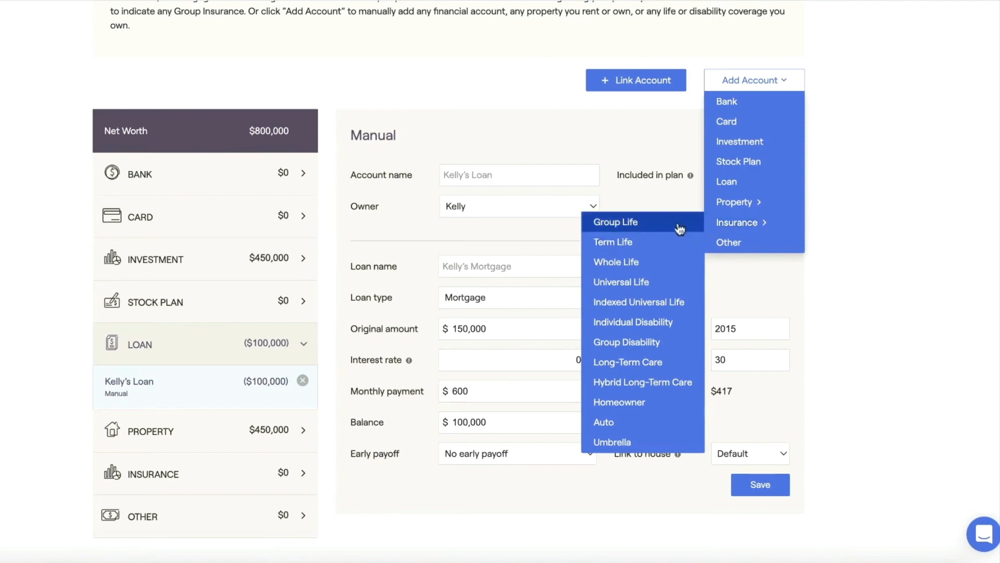
{"action": "left_click", "coordinate": [678, 227]}
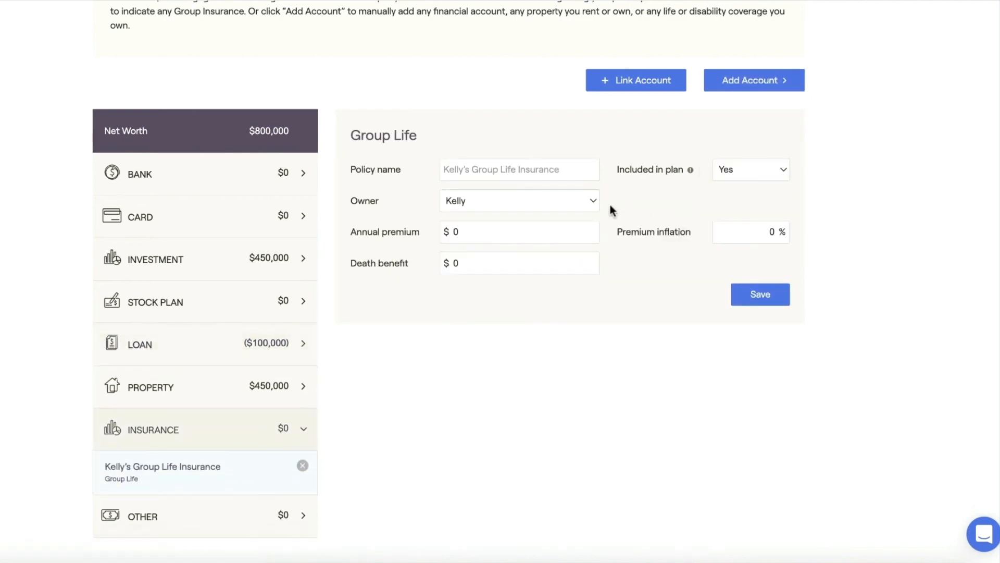
{"action": "left_click", "coordinate": [549, 259]}
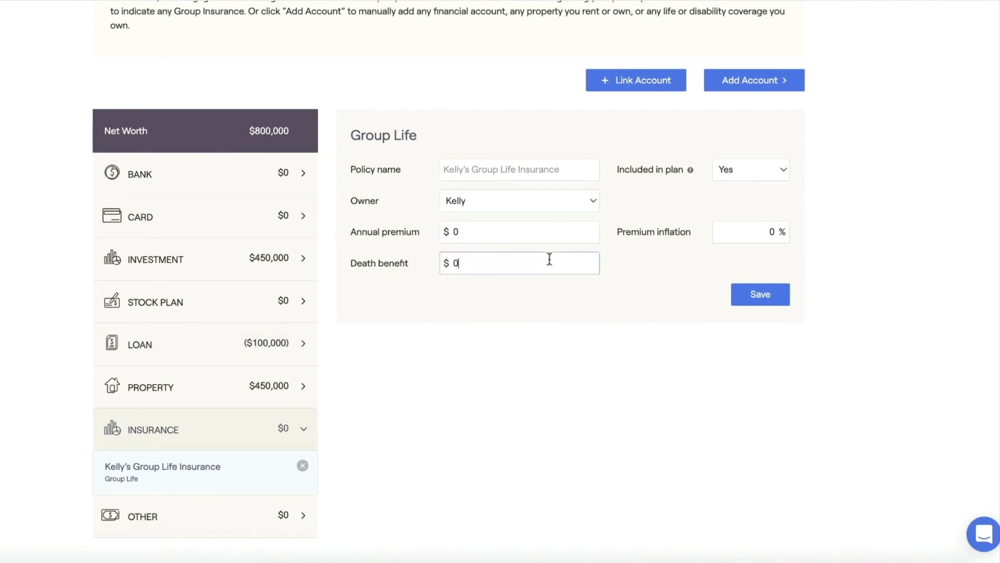
{"action": "type", "text": "5000000"}
{"action": "left_click", "coordinate": [469, 228]}
{"action": "key", "text": "BackSpace"}
{"action": "type", "text": "250"}
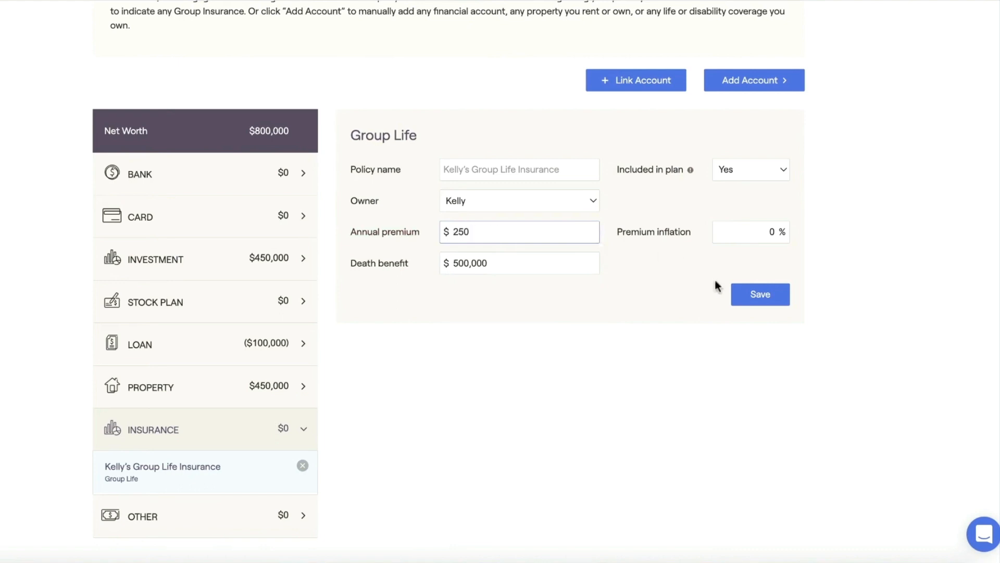
{"action": "left_click", "coordinate": [756, 294]}
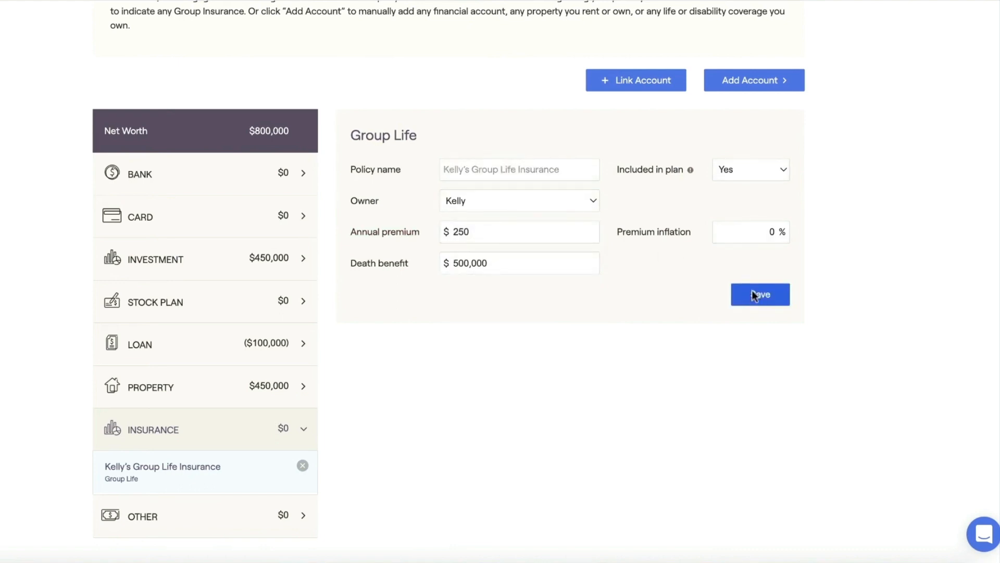
Manually add an account of the Other category and name the lifestyle asset DIAMONDS.
{"action": "left_click", "coordinate": [780, 82]}
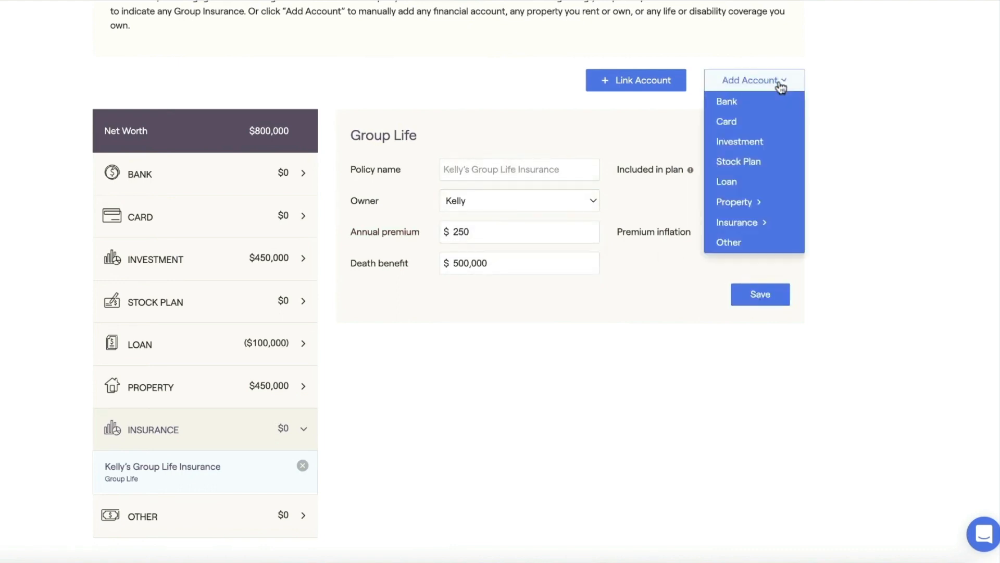
{"action": "left_click", "coordinate": [757, 244]}
{"action": "scroll", "coordinate": [611, 362], "scroll_direction": "down", "scroll_amount": 1}
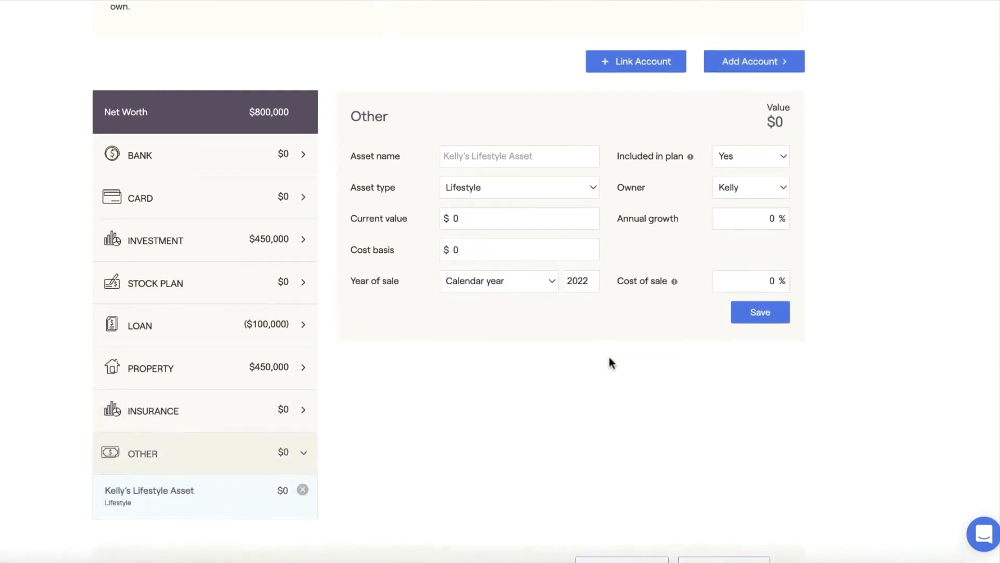
{"action": "left_click", "coordinate": [519, 155]}
{"action": "type", "text": "D"}
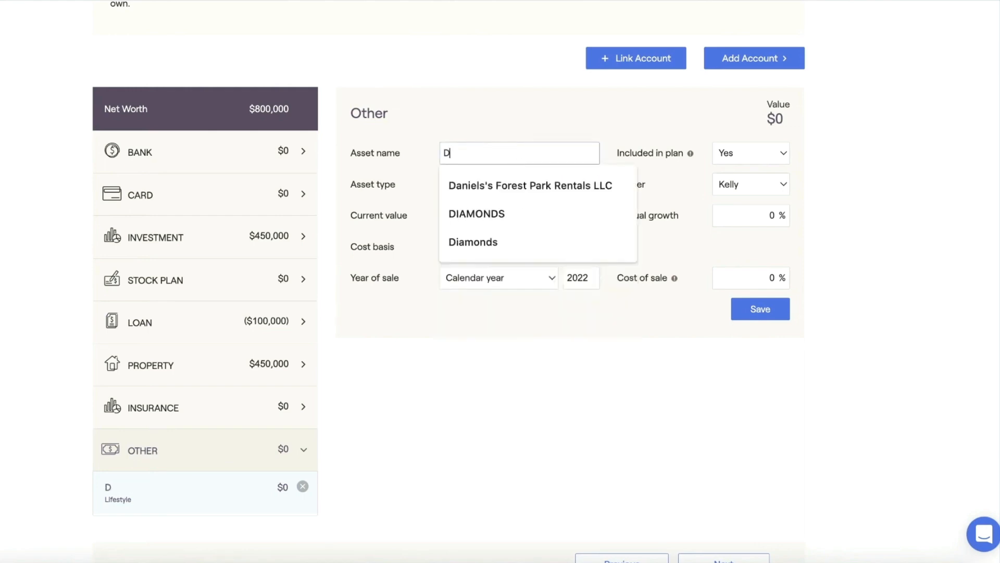
{"action": "type", "text": "IAMONDS"}
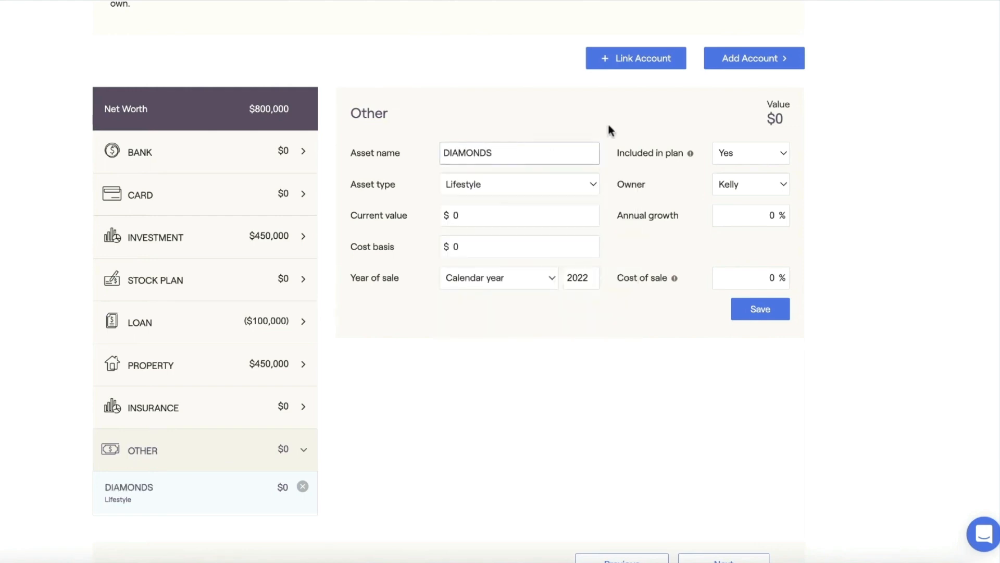
Set the DIAMONDS asset's current value to $50,000.
{"action": "left_click", "coordinate": [525, 213]}
{"action": "key", "text": "BackSpace"}
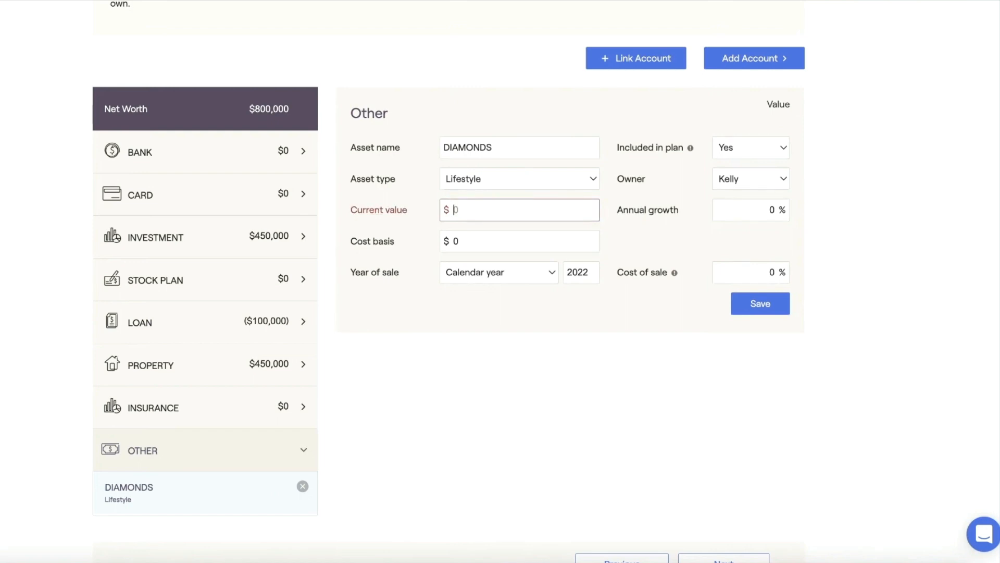
{"action": "type", "text": "500000"}
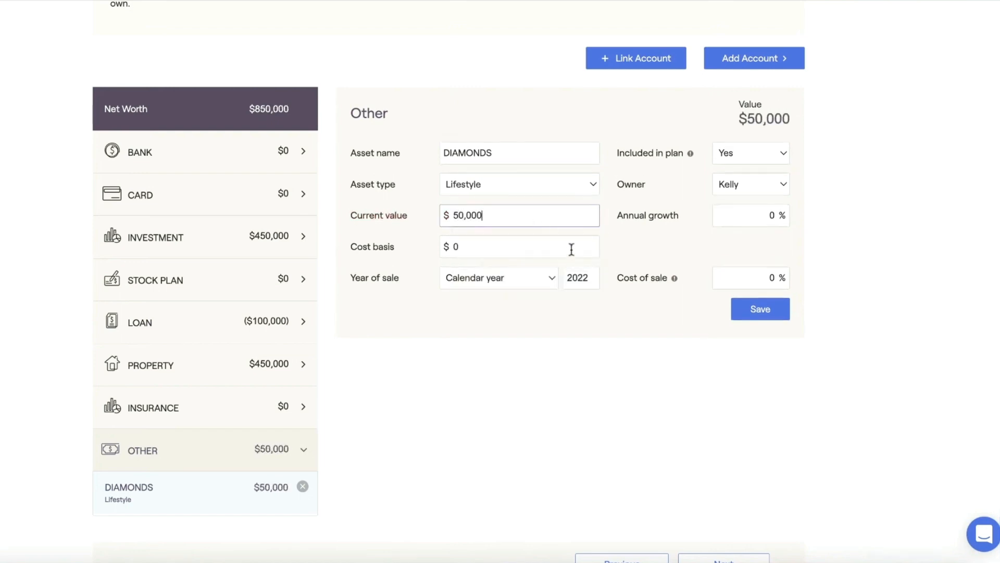
{"action": "left_click", "coordinate": [571, 249]}
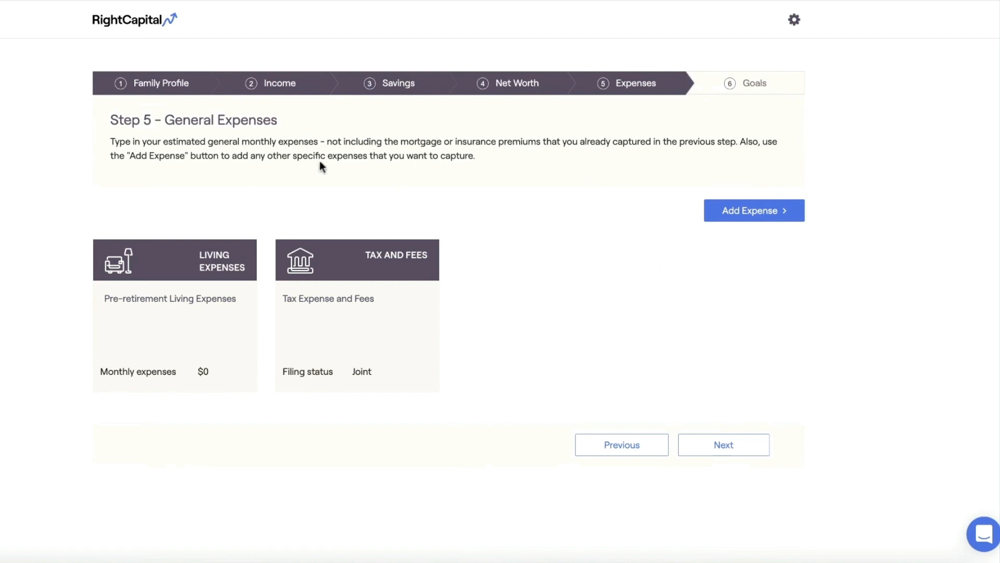
Read the guidance for pre-retirement living expenses, set the monthly expenses to $5,000 and save.
{"action": "left_click", "coordinate": [166, 332]}
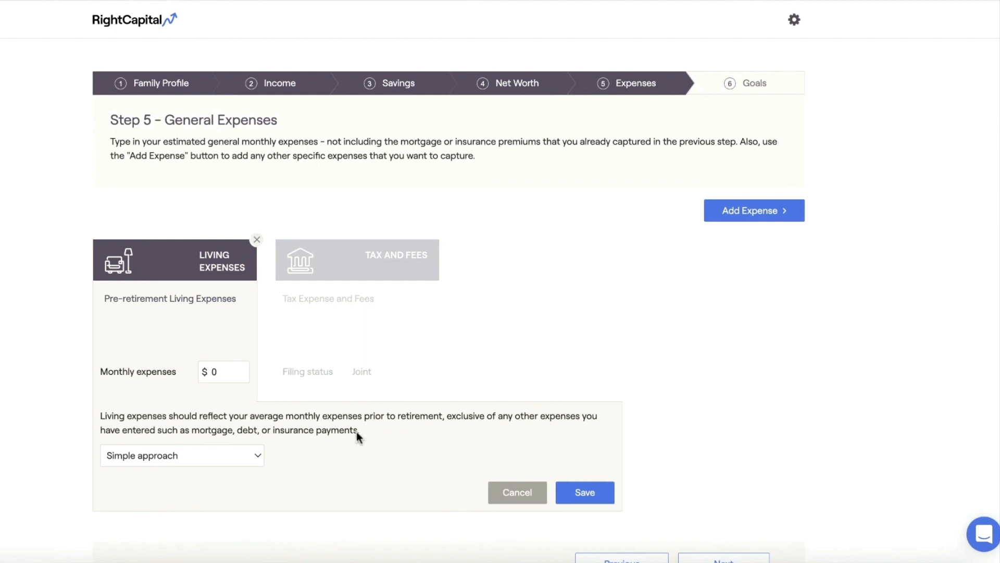
{"action": "left_click_drag", "start_coordinate": [370, 429], "coordinate": [91, 420]}
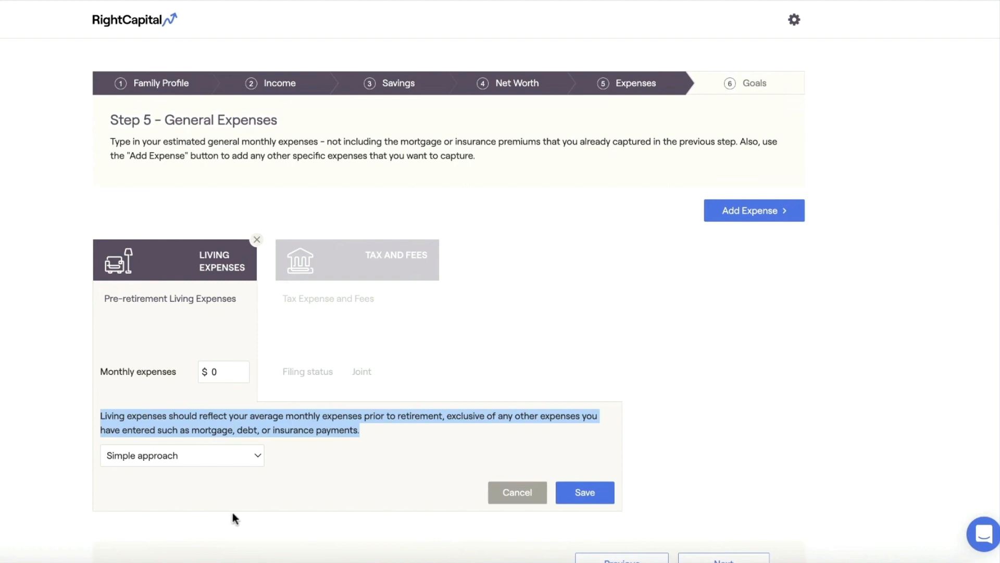
{"action": "left_click", "coordinate": [306, 472]}
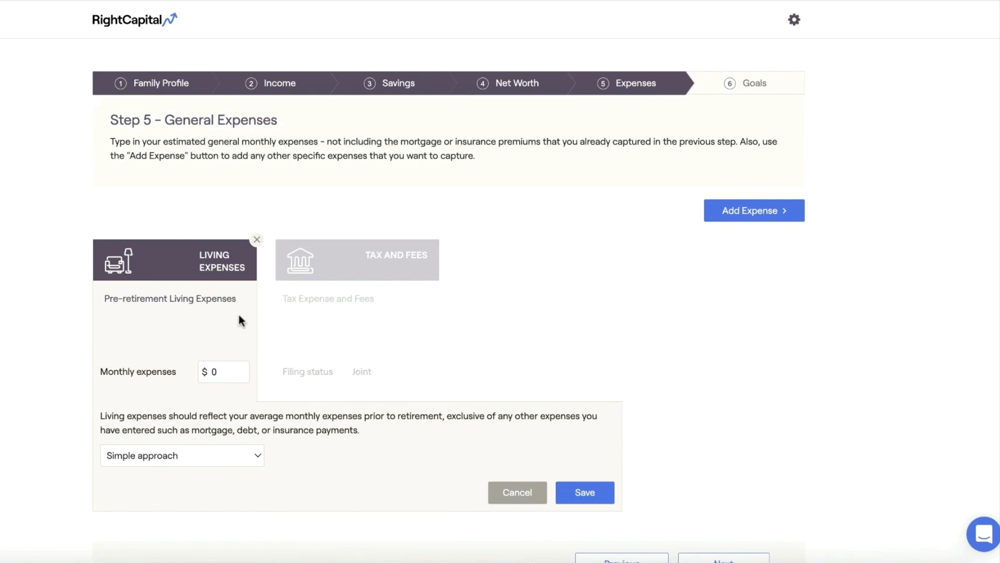
{"action": "left_click", "coordinate": [243, 373]}
{"action": "key", "text": "BackSpace"}
{"action": "type", "text": "5,000"}
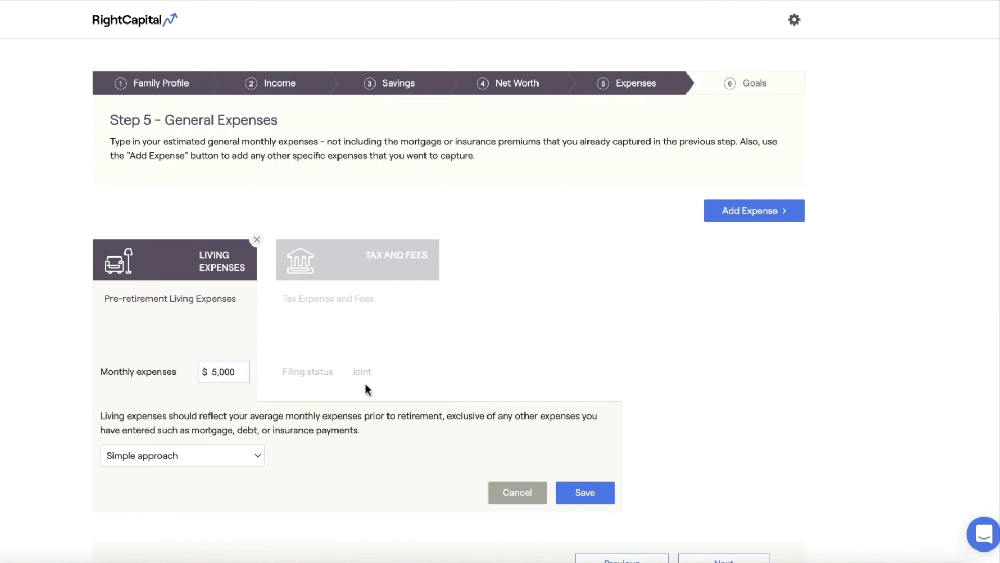
{"action": "left_click", "coordinate": [583, 491]}
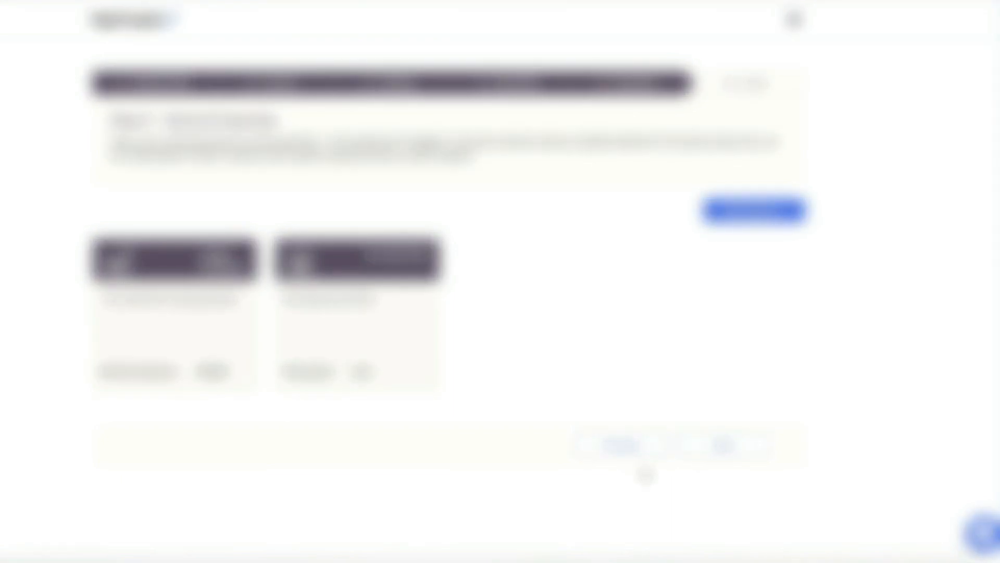
Check which additional expense types can be added and continue to the Financial Goals step.
{"action": "left_click", "coordinate": [752, 210]}
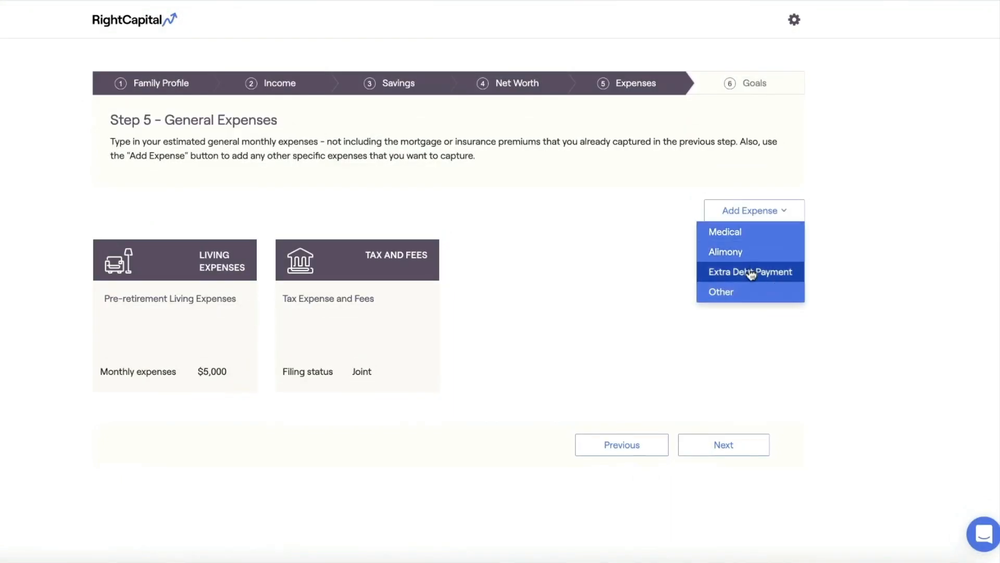
{"action": "left_click", "coordinate": [740, 330]}
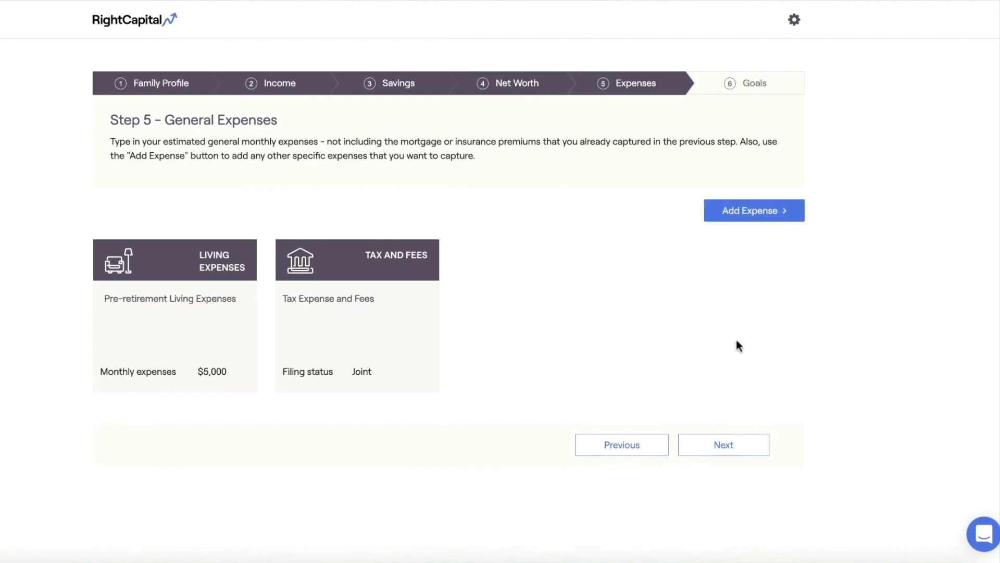
{"action": "left_click", "coordinate": [717, 443]}
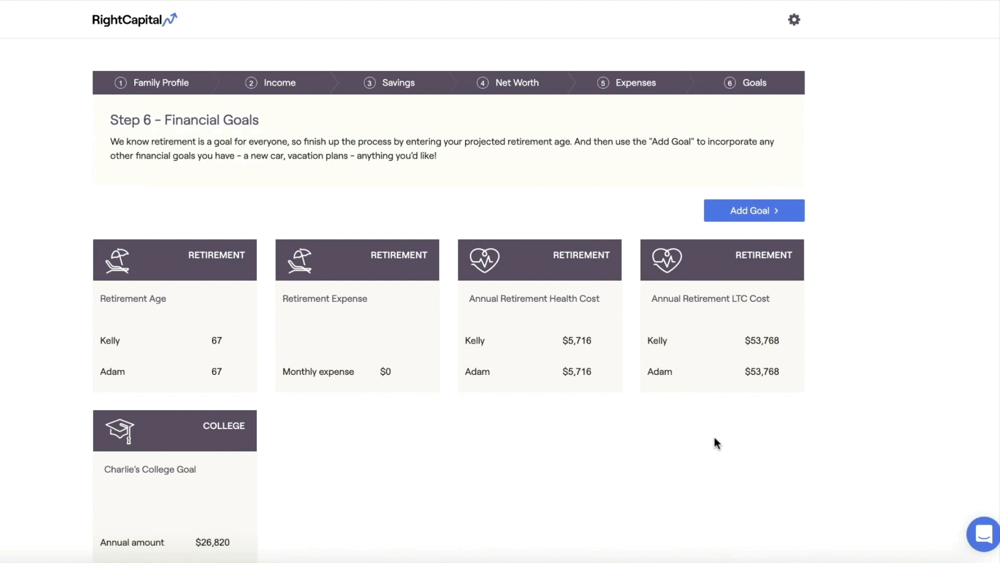
Set the retirement ages to 65 for the first client and 62 for the spouse, and save them.
{"action": "scroll", "coordinate": [716, 443], "scroll_direction": "down", "scroll_amount": 3}
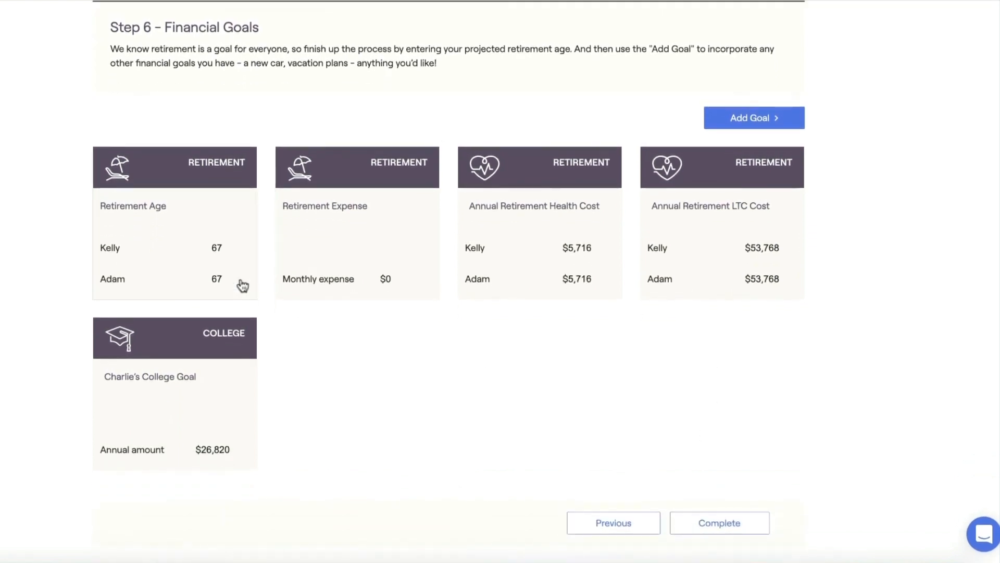
{"action": "left_click", "coordinate": [243, 285]}
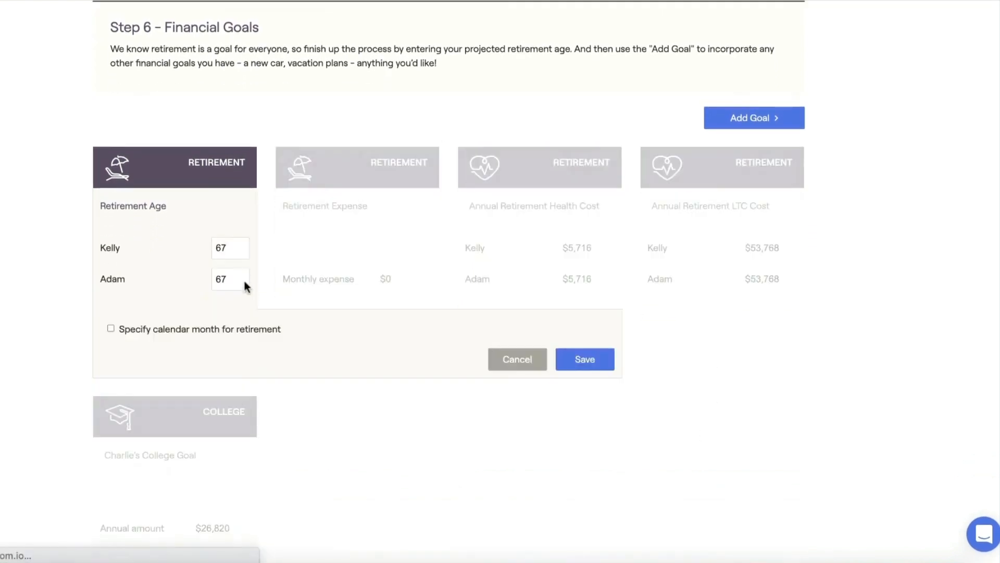
{"action": "left_click", "coordinate": [241, 250]}
{"action": "key", "text": "BackSpace"}
{"action": "key", "text": "BackSpace"}
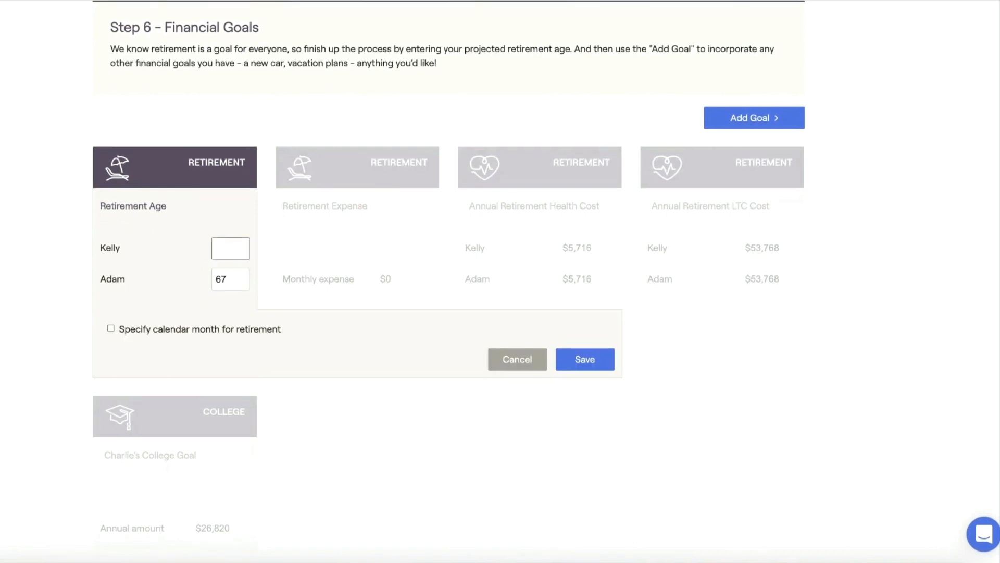
{"action": "type", "text": "65"}
{"action": "left_click", "coordinate": [246, 280]}
{"action": "key", "text": "BackSpace"}
{"action": "type", "text": "2"}
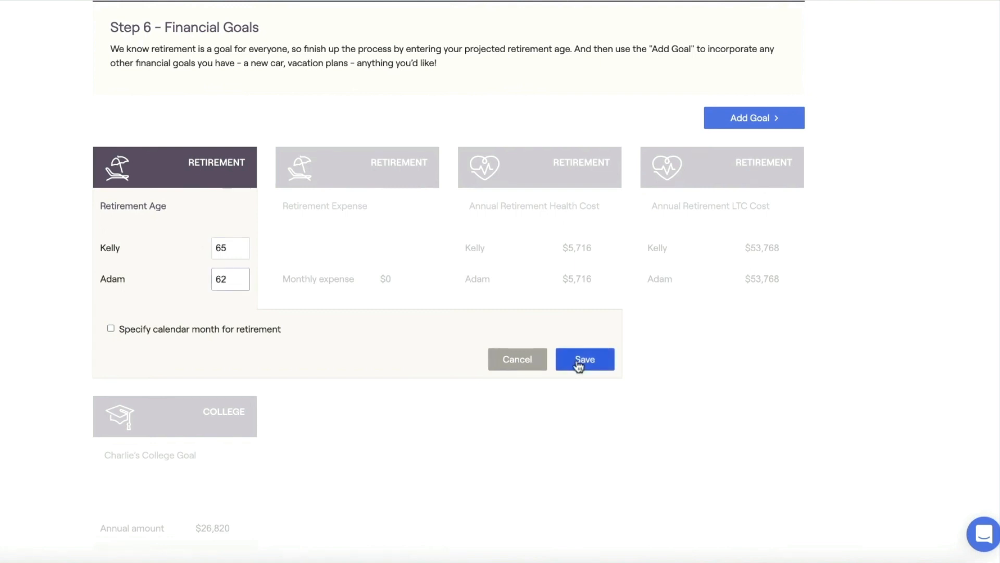
{"action": "left_click", "coordinate": [579, 365]}
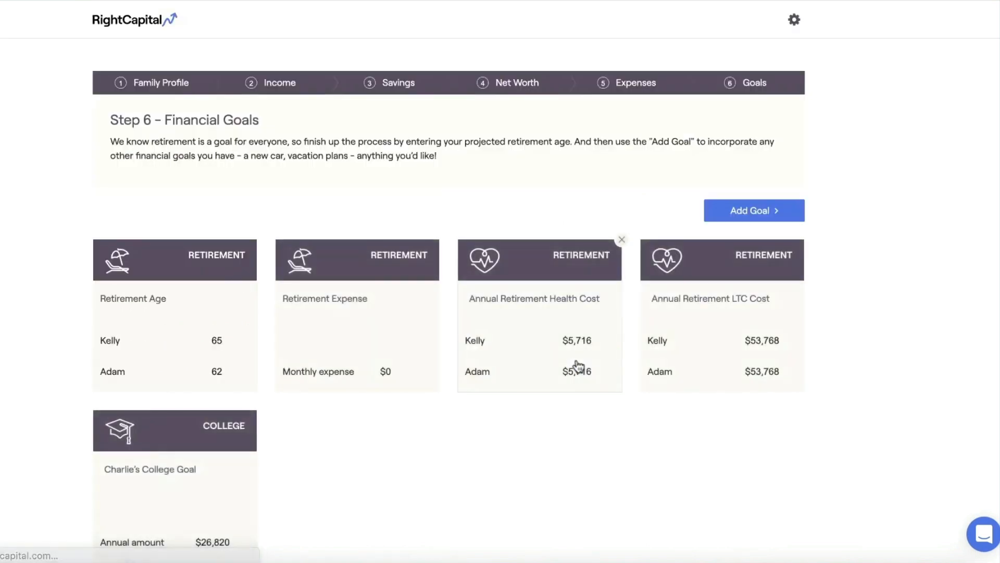
Set the monthly retirement expense to $4,500 with the simple approach and save it.
{"action": "left_click", "coordinate": [420, 321]}
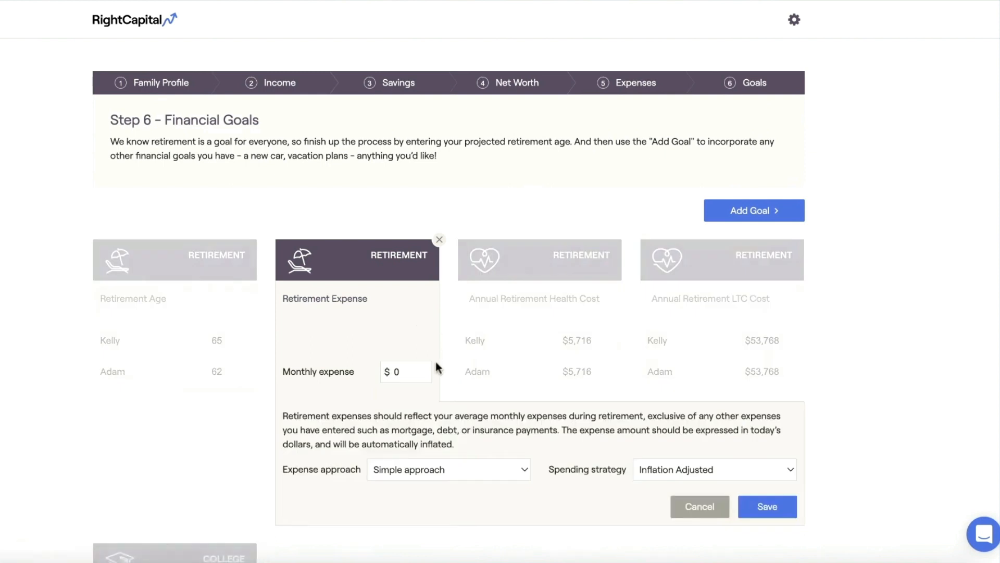
{"action": "scroll", "coordinate": [437, 368], "scroll_direction": "down", "scroll_amount": 1}
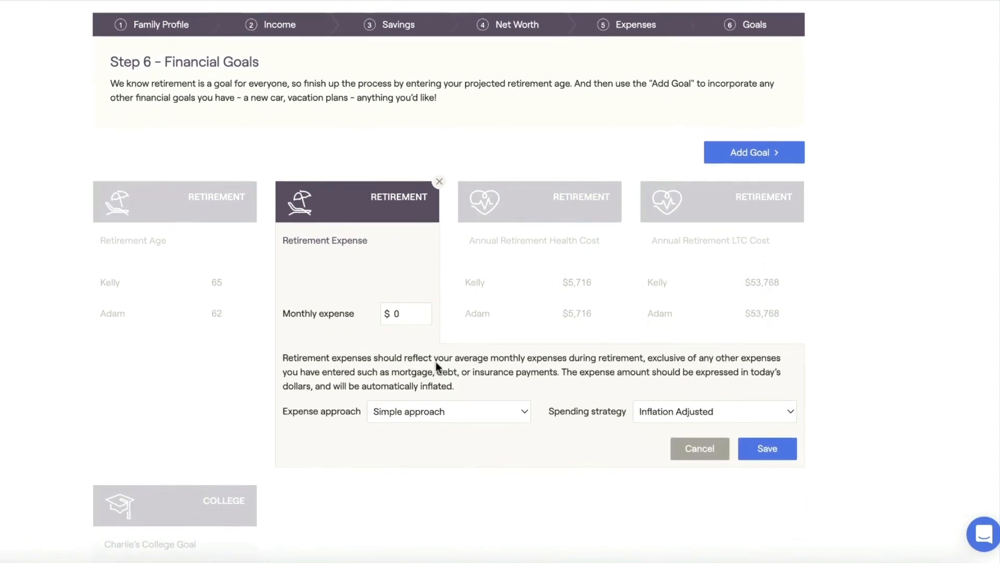
{"action": "scroll", "coordinate": [436, 362], "scroll_direction": "down", "scroll_amount": 1}
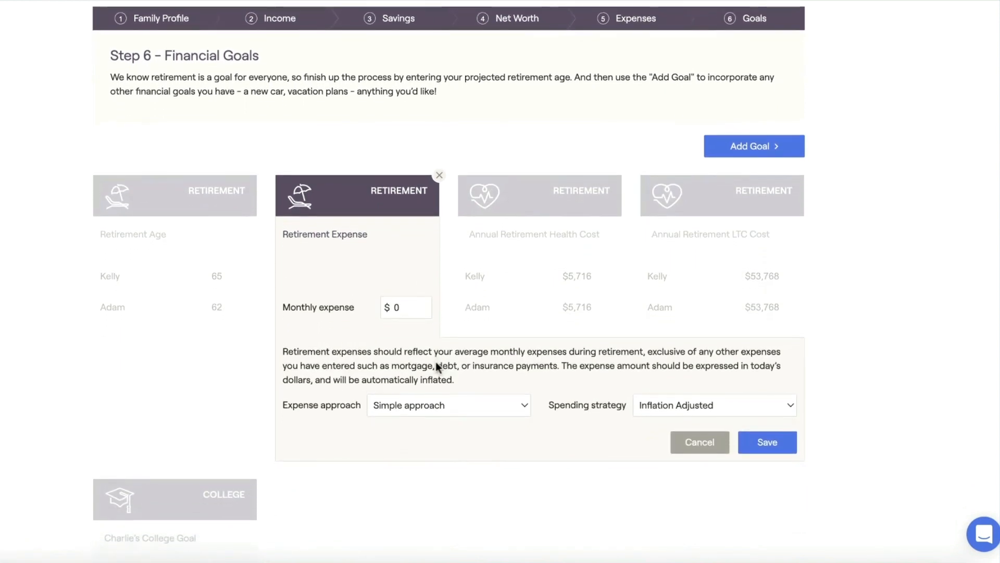
{"action": "left_click", "coordinate": [414, 311]}
{"action": "double_click", "coordinate": [396, 307]}
{"action": "type", "text": "4,500"}
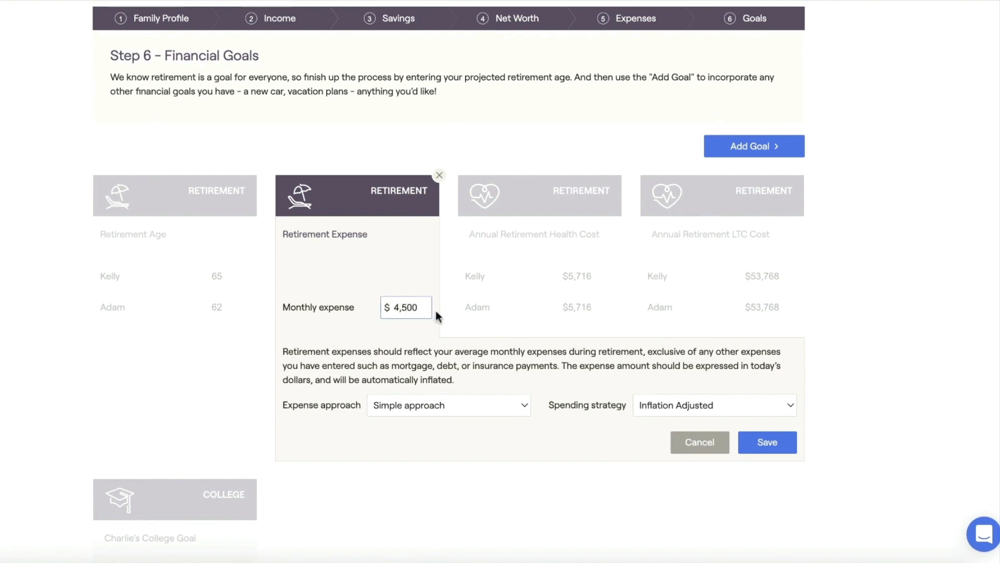
{"action": "key", "text": "super+a"}
{"action": "key", "text": "BackSpace"}
{"action": "type", "text": "4,500"}
{"action": "left_click", "coordinate": [765, 441]}
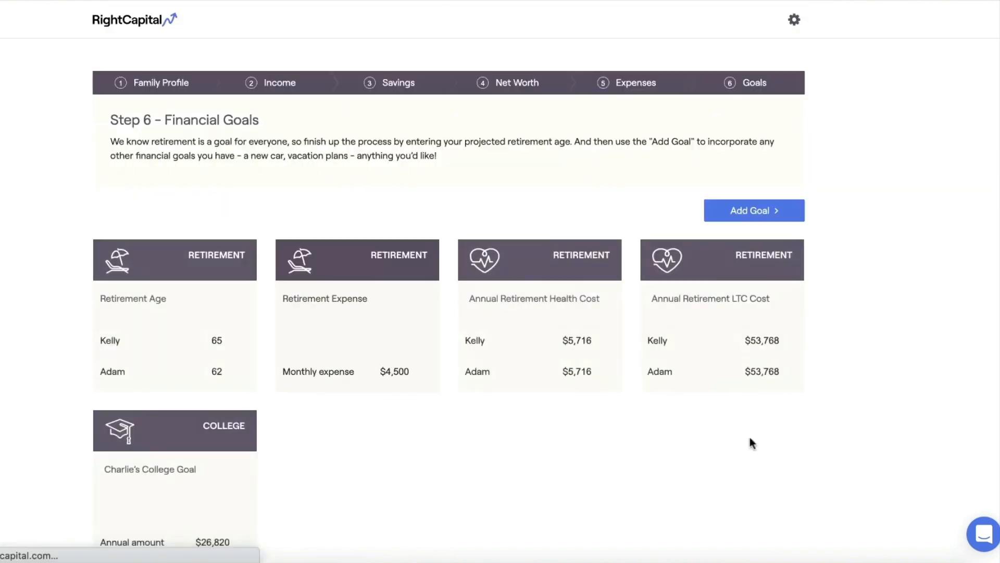
Review the details of the annual retirement health cost and LTC cost goals.
{"action": "scroll", "coordinate": [690, 481], "scroll_direction": "down", "scroll_amount": 2}
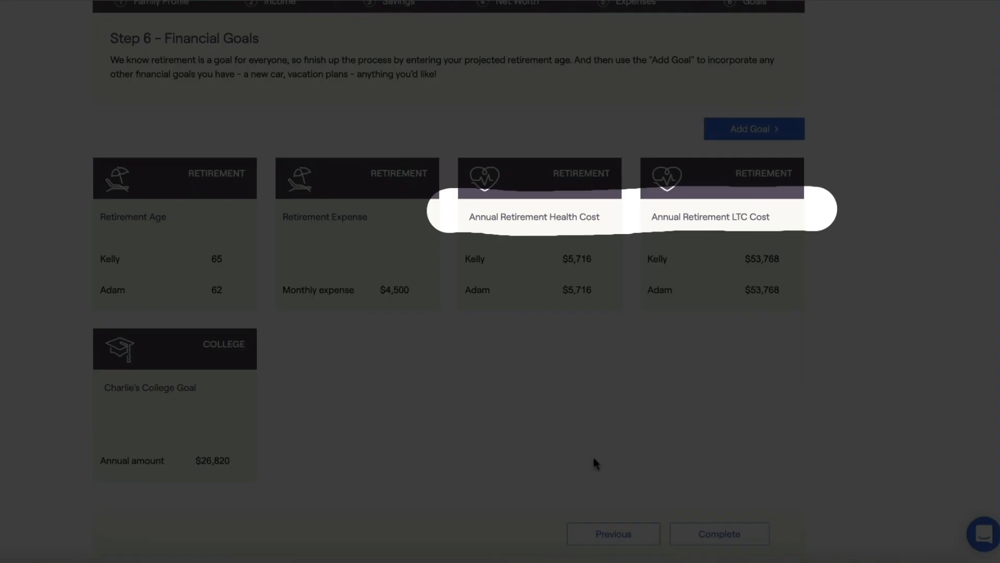
{"action": "left_click", "coordinate": [592, 289]}
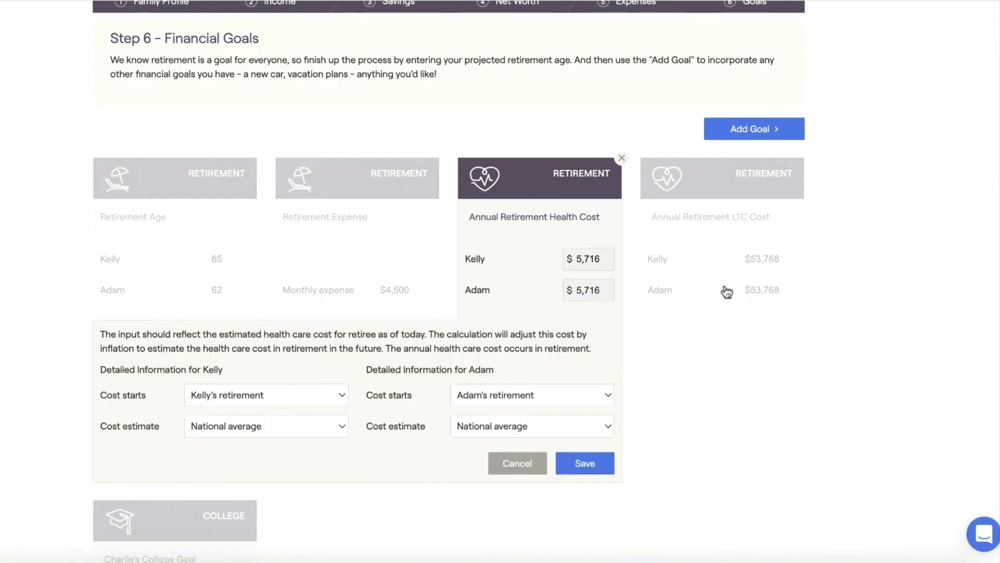
{"action": "left_click", "coordinate": [726, 279]}
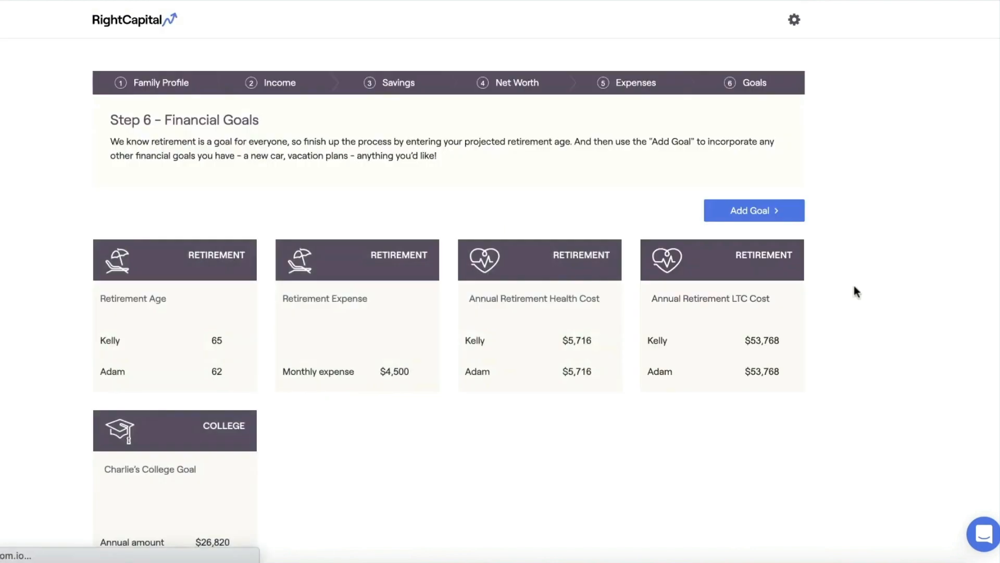
Add a lifestyle asset purchase goal named "Boat Purchase!" with a purchase price of $300,000.
{"action": "scroll", "coordinate": [854, 285], "scroll_direction": "down", "scroll_amount": 2}
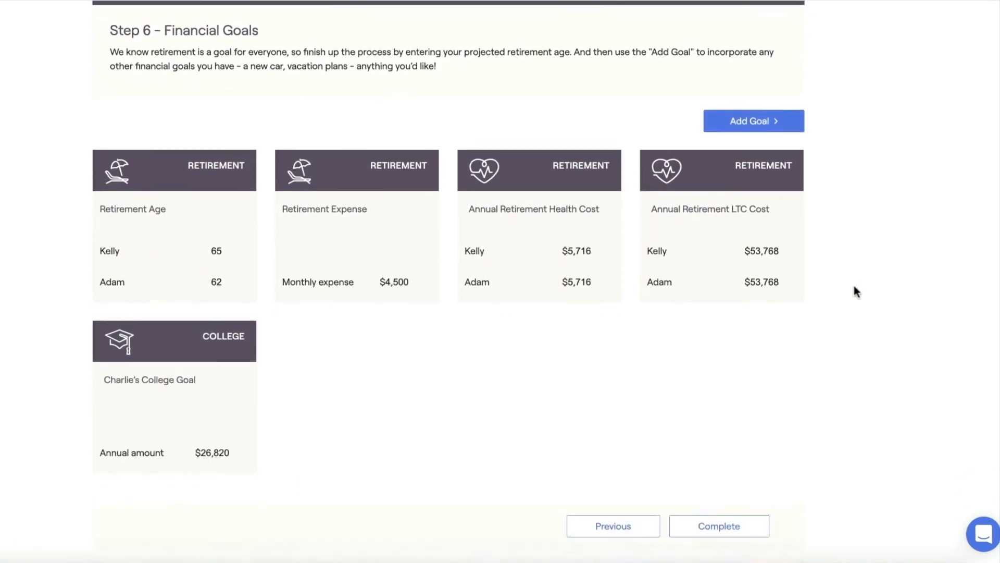
{"action": "left_click", "coordinate": [786, 122]}
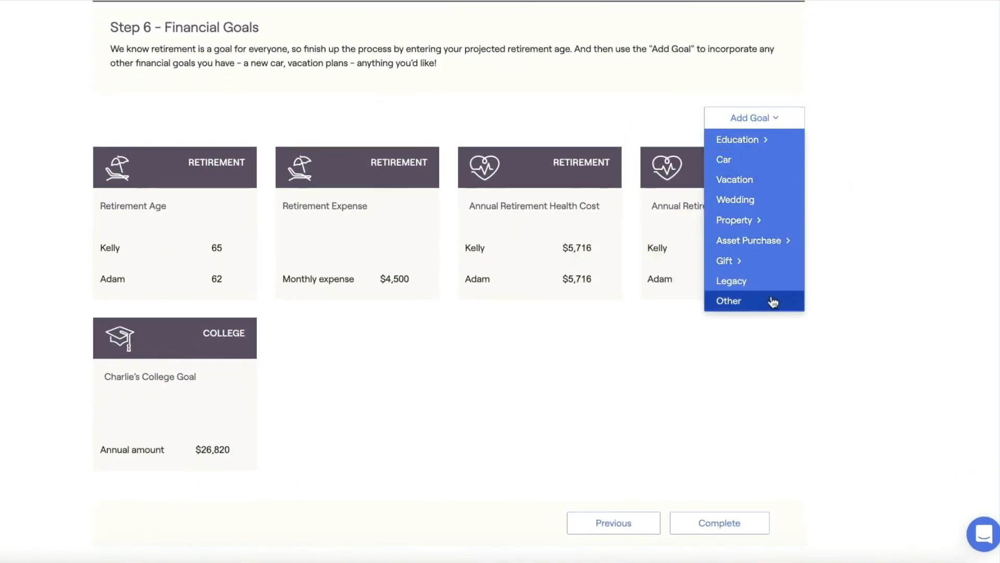
{"action": "left_click", "coordinate": [646, 239]}
{"action": "left_click", "coordinate": [384, 375]}
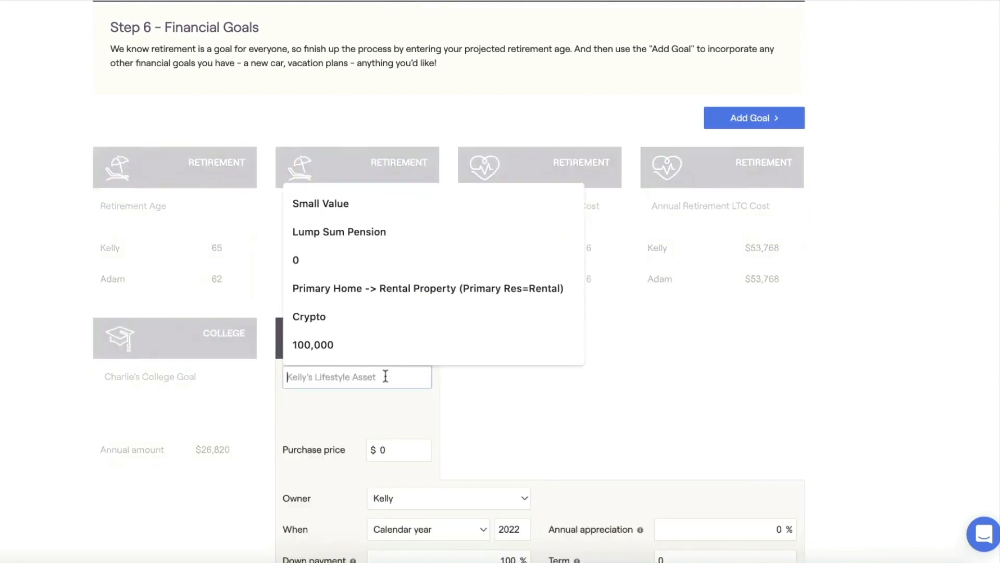
{"action": "type", "text": "BOAT"}
{"action": "left_click", "coordinate": [370, 416]}
{"action": "scroll", "coordinate": [386, 390], "scroll_direction": "down", "scroll_amount": 2}
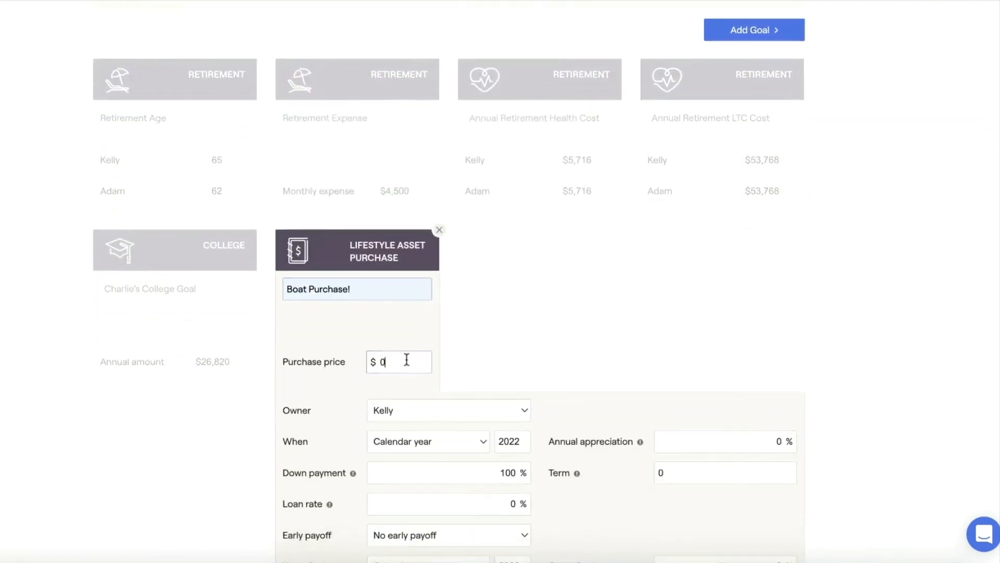
{"action": "left_click", "coordinate": [404, 361]}
{"action": "type", "text": "300,000"}
Schedule the boat purchase for the first client's retirement and save the goal.
{"action": "scroll", "coordinate": [408, 364], "scroll_direction": "down", "scroll_amount": 2}
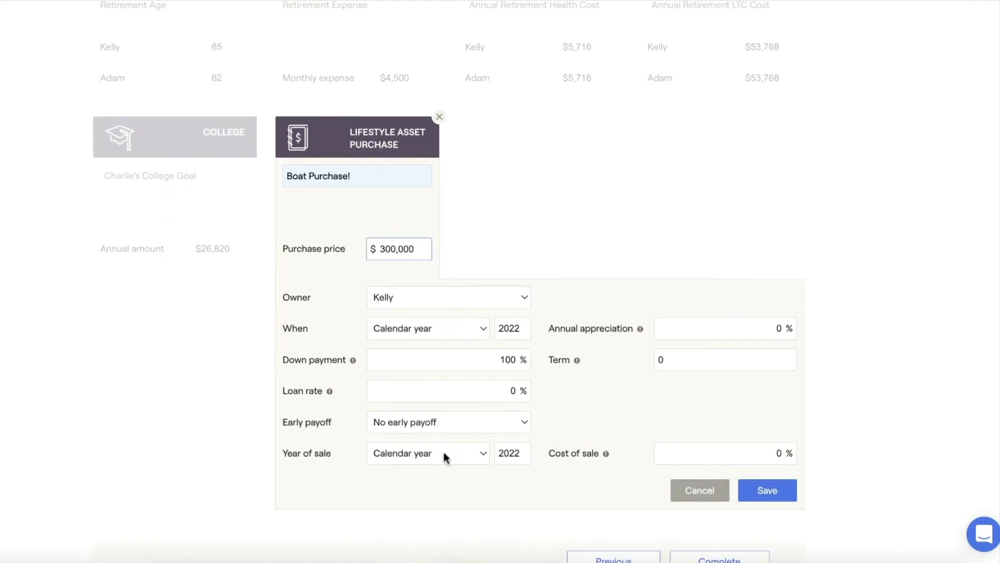
{"action": "left_click", "coordinate": [442, 327]}
{"action": "left_click", "coordinate": [425, 381]}
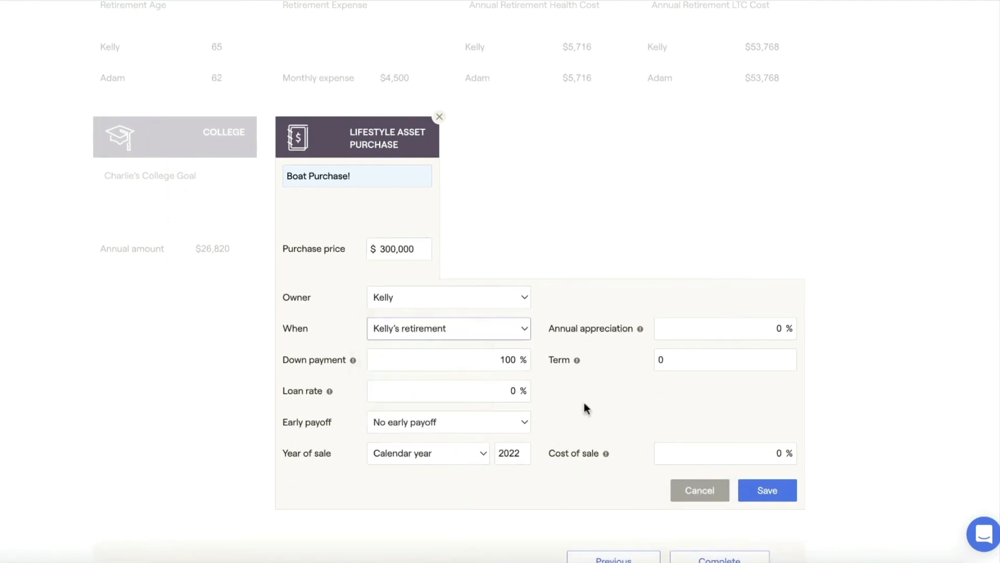
{"action": "left_click", "coordinate": [771, 485]}
Complete the onboarding questionnaire from the Financial Goals step.
{"action": "scroll", "coordinate": [770, 484], "scroll_direction": "down", "scroll_amount": 2}
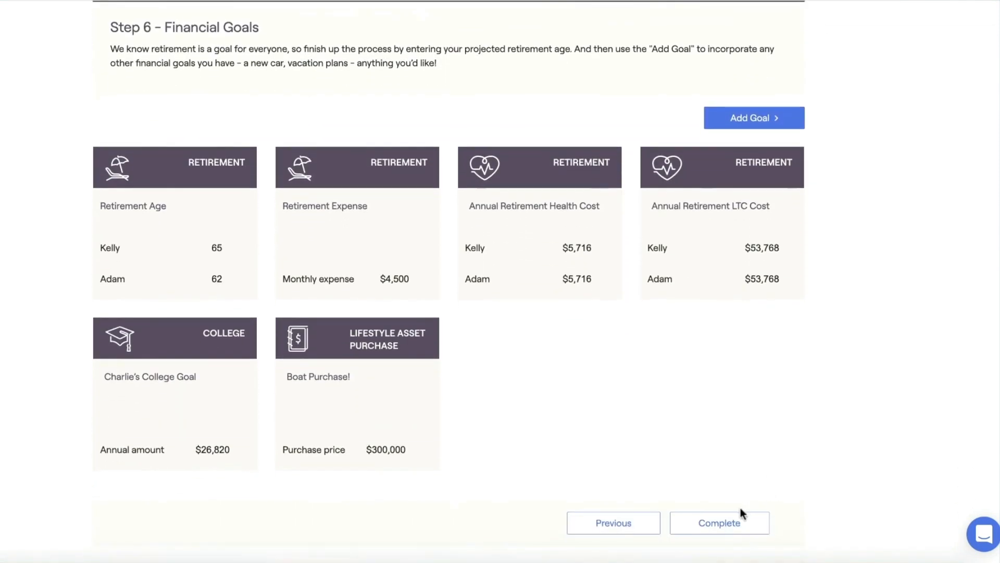
{"action": "left_click", "coordinate": [740, 527]}
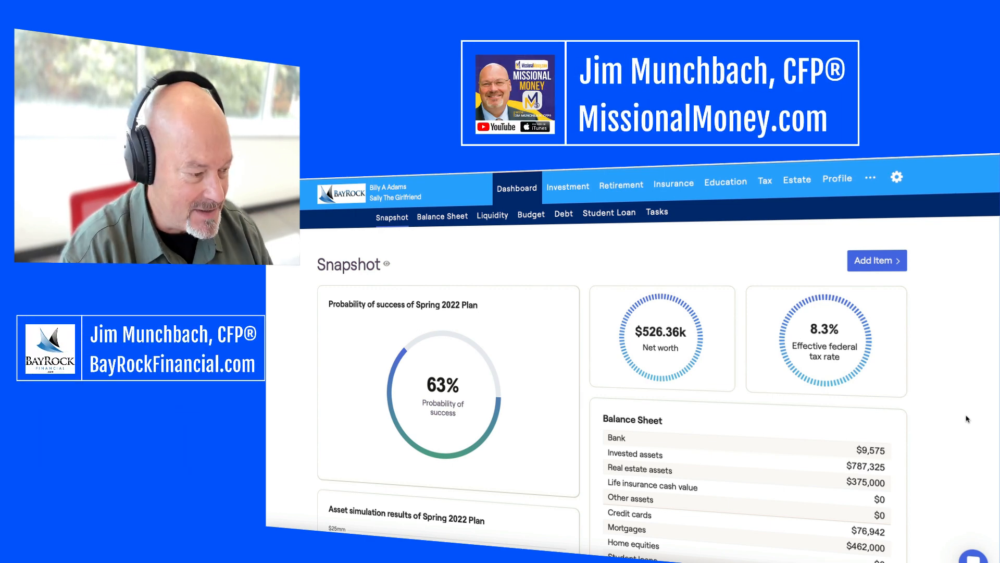
Review the dashboard snapshot with its balance sheet and open the Investment section.
{"action": "scroll", "coordinate": [748, 458], "scroll_direction": "down", "scroll_amount": 3}
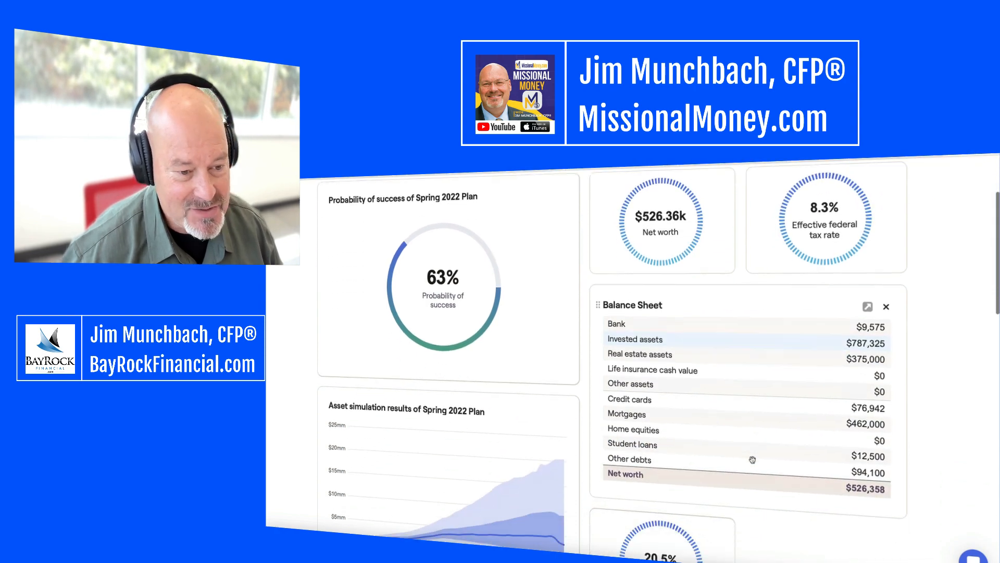
{"action": "scroll", "coordinate": [748, 500], "scroll_direction": "up", "scroll_amount": 3}
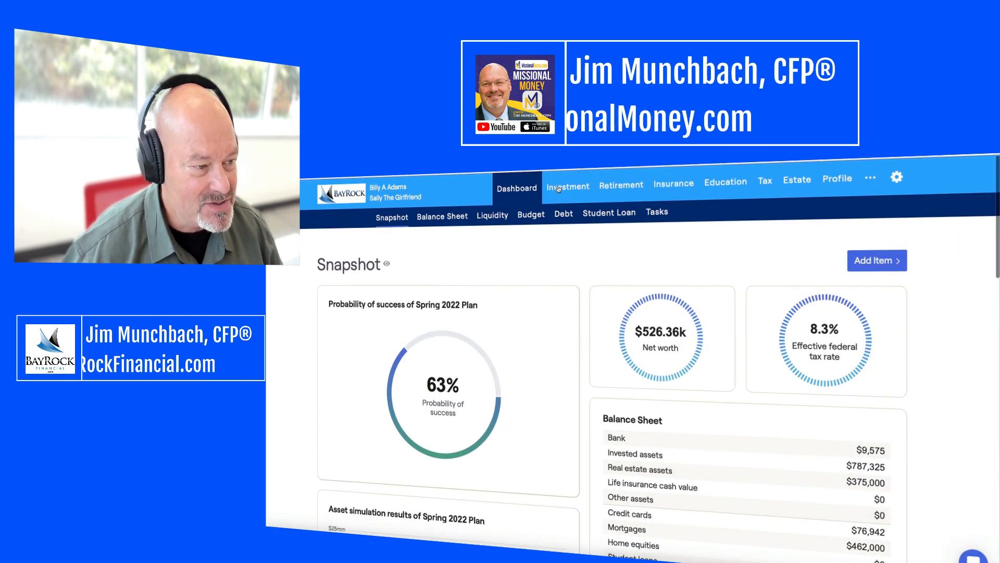
{"action": "left_click", "coordinate": [560, 189]}
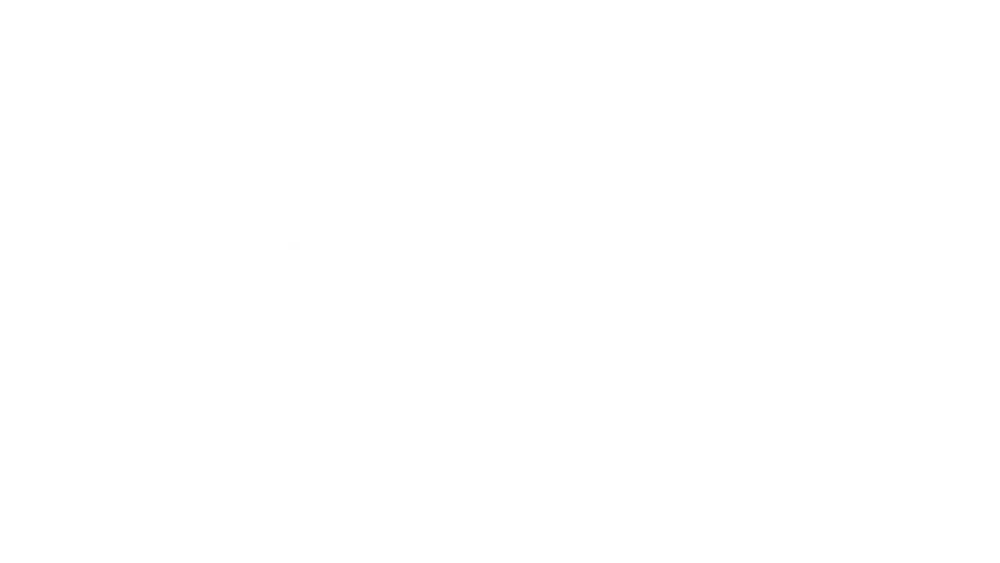